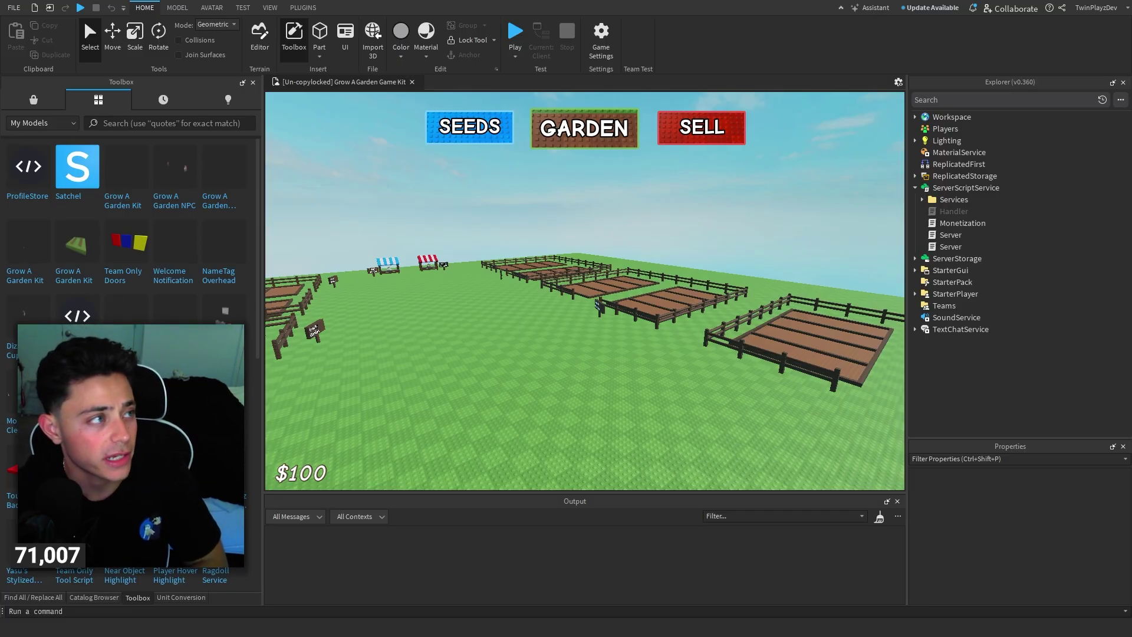
Switch to the browser and view the extra options available for the Grow A Garden Game Kit experience
{"action": "left_click", "coordinate": [476, 623]}
{"action": "left_click", "coordinate": [955, 188]}
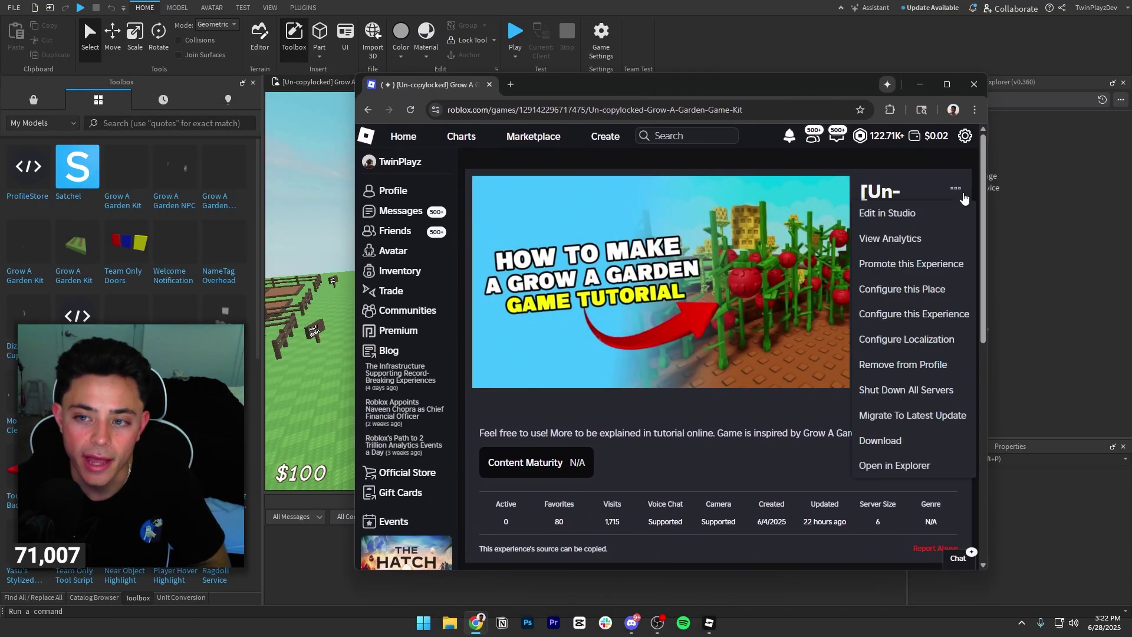
{"action": "left_click", "coordinate": [955, 188]}
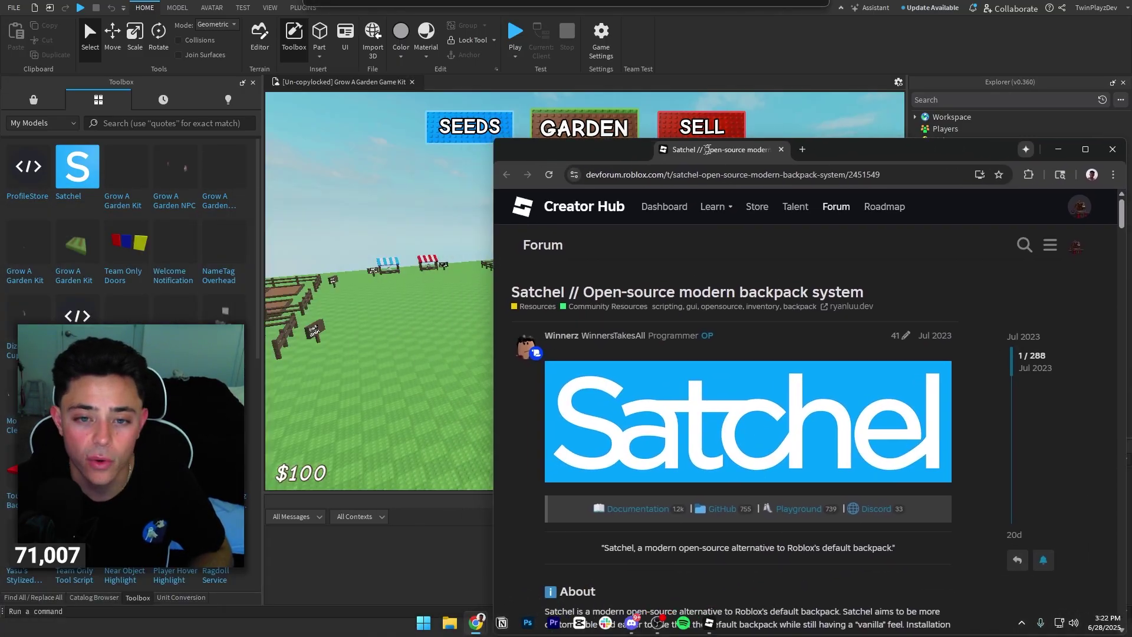
Reposition the window showing the Satchel forum post and read its About section and preview images
{"action": "left_click_drag", "start_coordinate": [704, 112], "coordinate": [583, 60]}
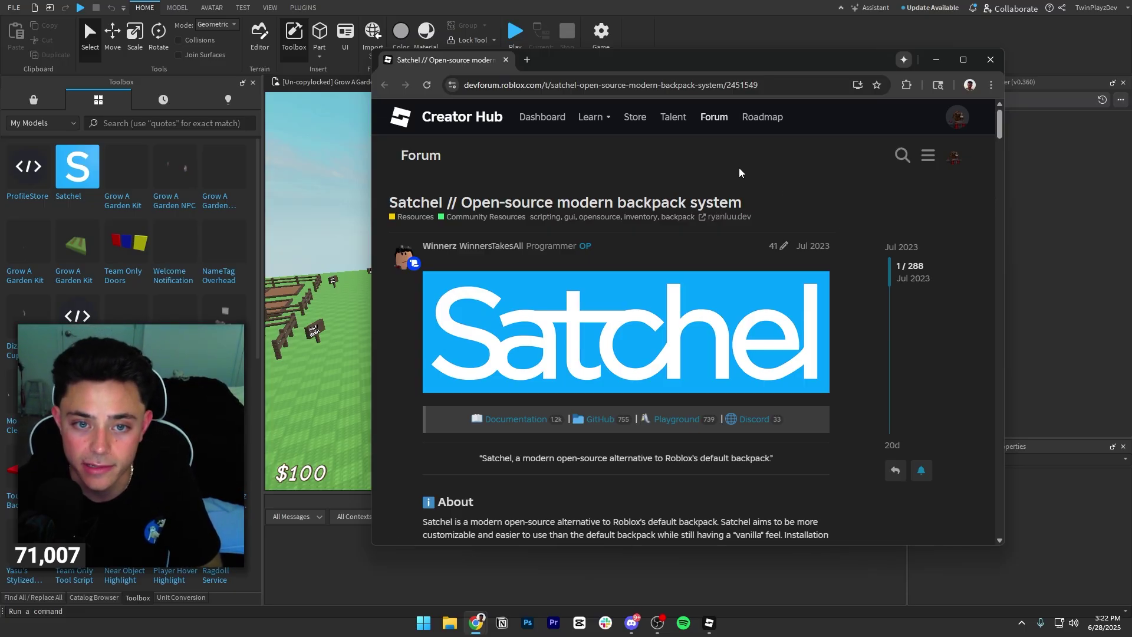
{"action": "scroll", "coordinate": [730, 173], "scroll_direction": "down", "scroll_amount": 4}
{"action": "scroll", "coordinate": [711, 301], "scroll_direction": "up", "scroll_amount": 2}
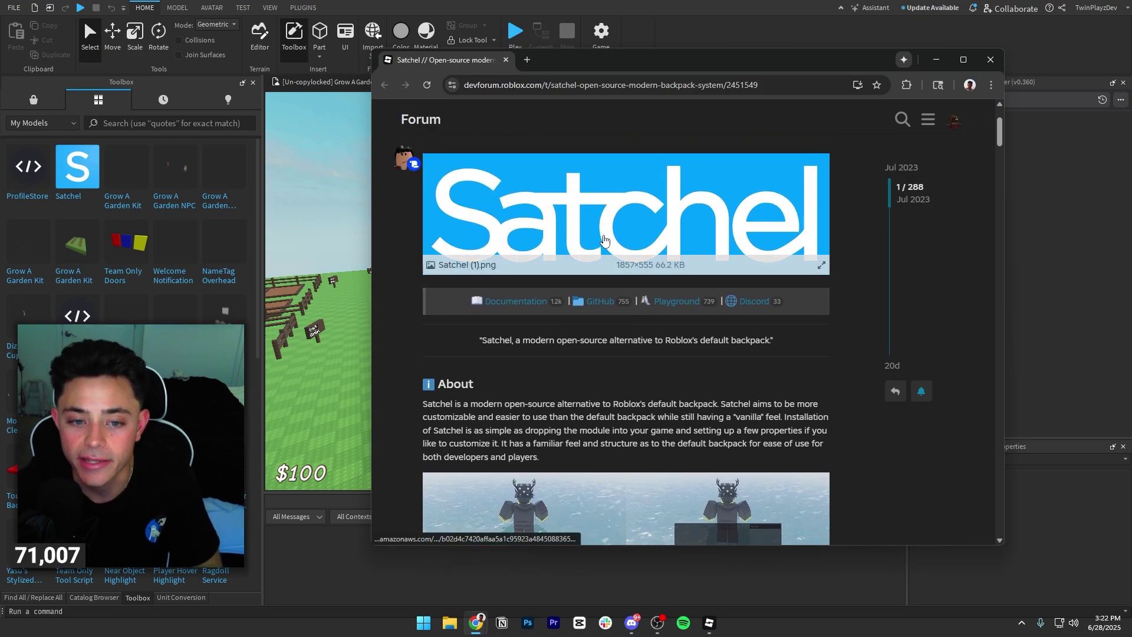
{"action": "scroll", "coordinate": [720, 295], "scroll_direction": "down", "scroll_amount": 6}
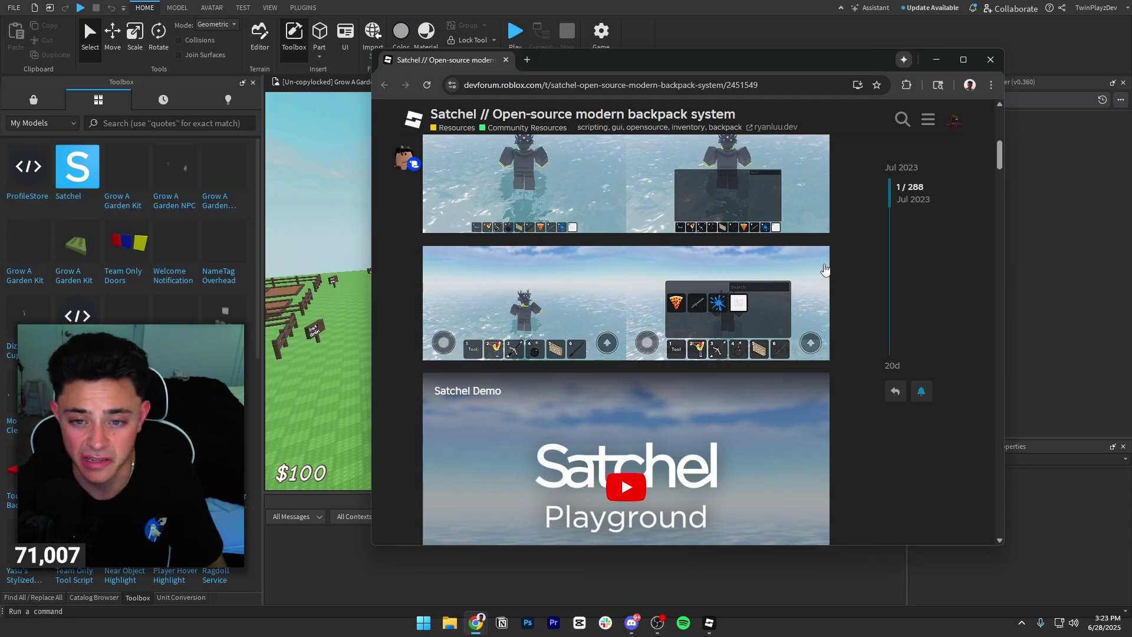
{"action": "scroll", "coordinate": [861, 271], "scroll_direction": "down", "scroll_amount": 3}
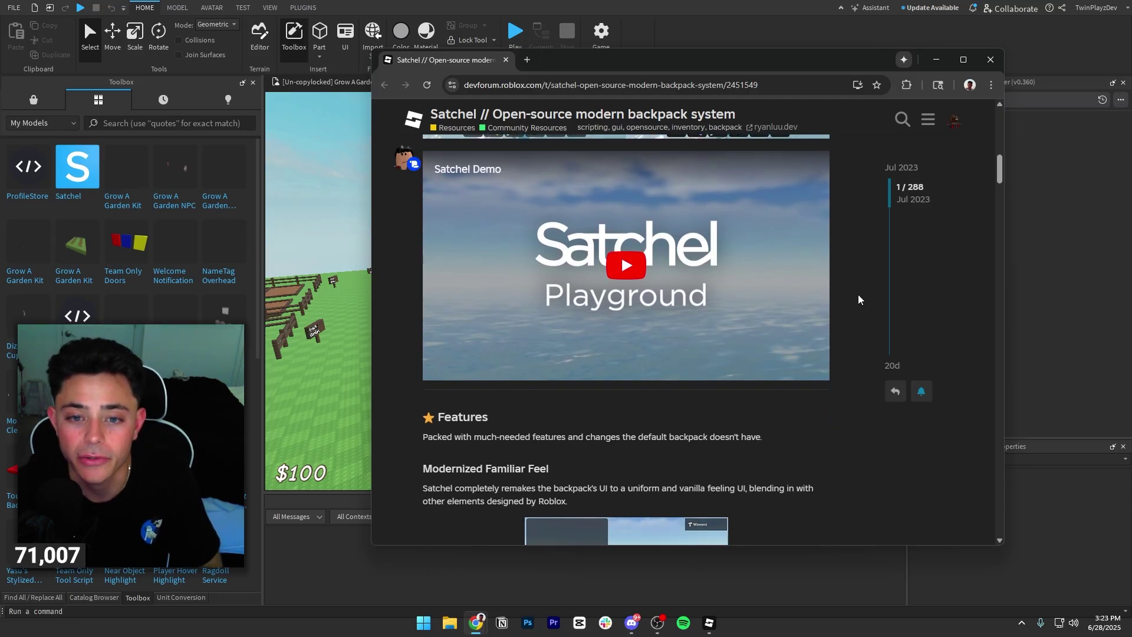
{"action": "scroll", "coordinate": [858, 298], "scroll_direction": "up", "scroll_amount": 6}
{"action": "scroll", "coordinate": [857, 300], "scroll_direction": "down", "scroll_amount": 3}
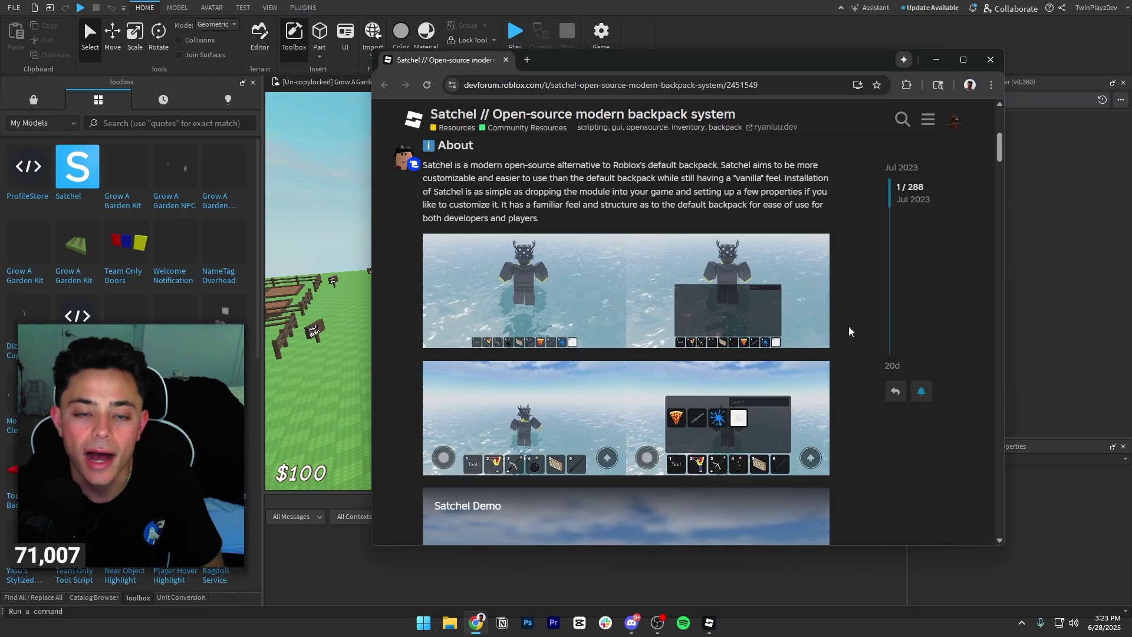
Enlarge the Satchel mobile hotbar image, view the following inventory image, and close the image viewer
{"action": "left_click", "coordinate": [582, 260]}
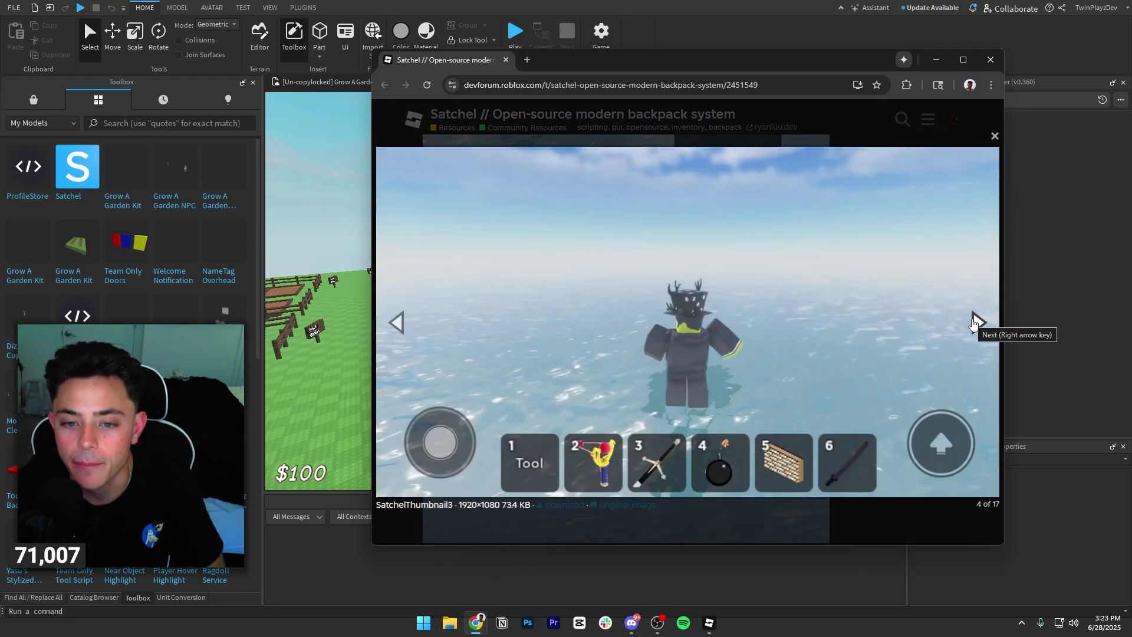
{"action": "left_click", "coordinate": [973, 322]}
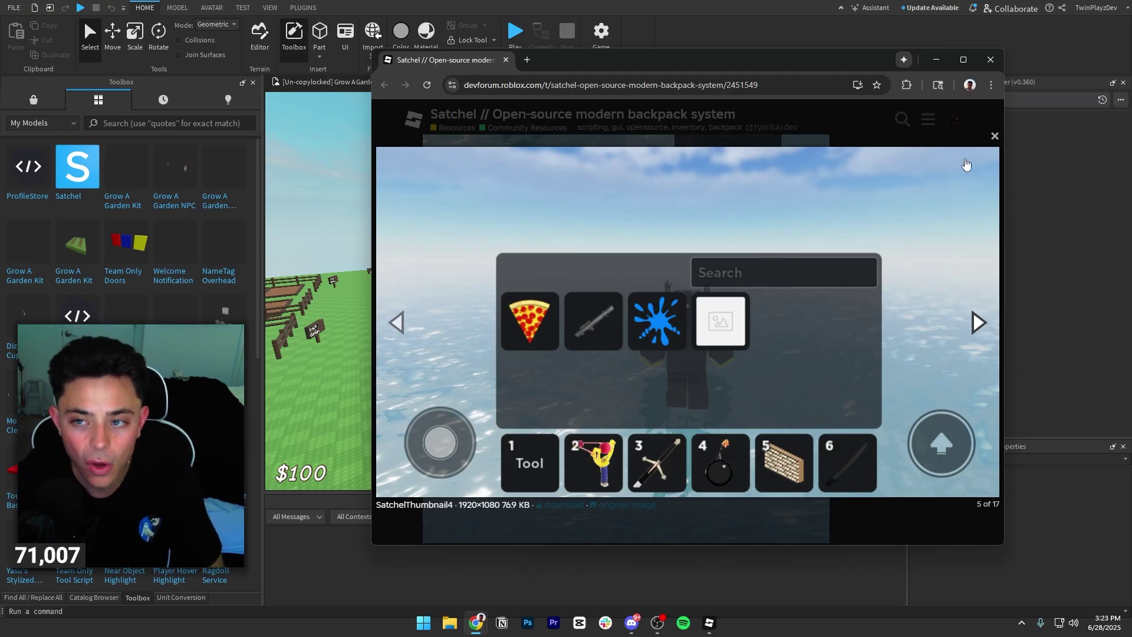
{"action": "left_click", "coordinate": [995, 136]}
Watch the embedded Satchel Demo video, skipping through the equipping tools, slot organization and inventory search chapters
{"action": "scroll", "coordinate": [779, 286], "scroll_direction": "down", "scroll_amount": 2}
{"action": "scroll", "coordinate": [664, 414], "scroll_direction": "up", "scroll_amount": 2}
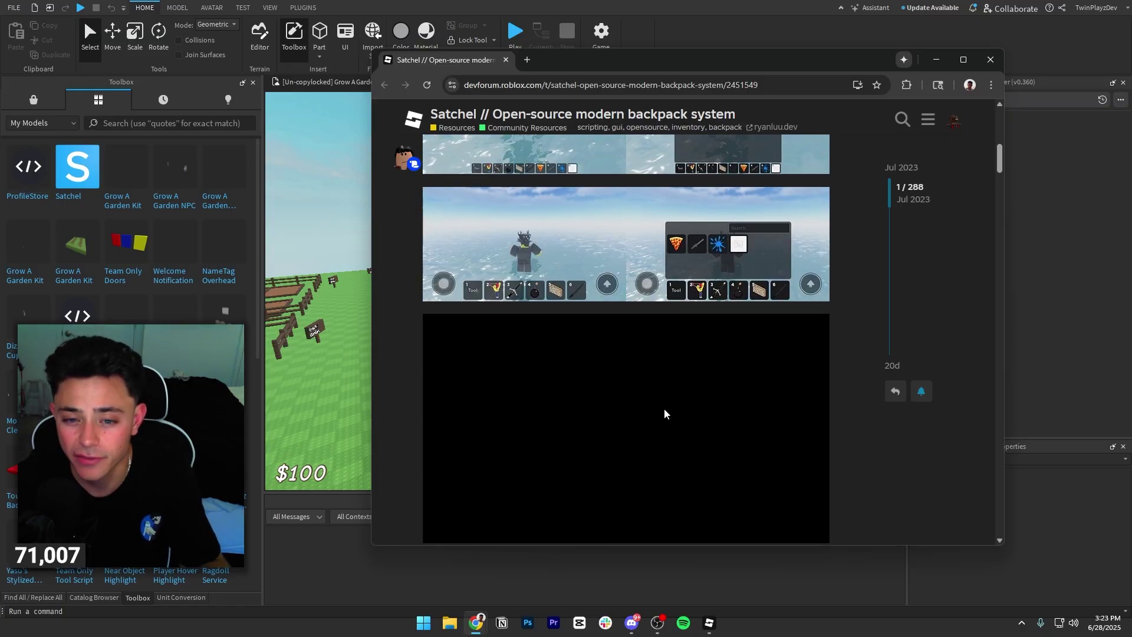
{"action": "scroll", "coordinate": [664, 414], "scroll_direction": "down", "scroll_amount": 1}
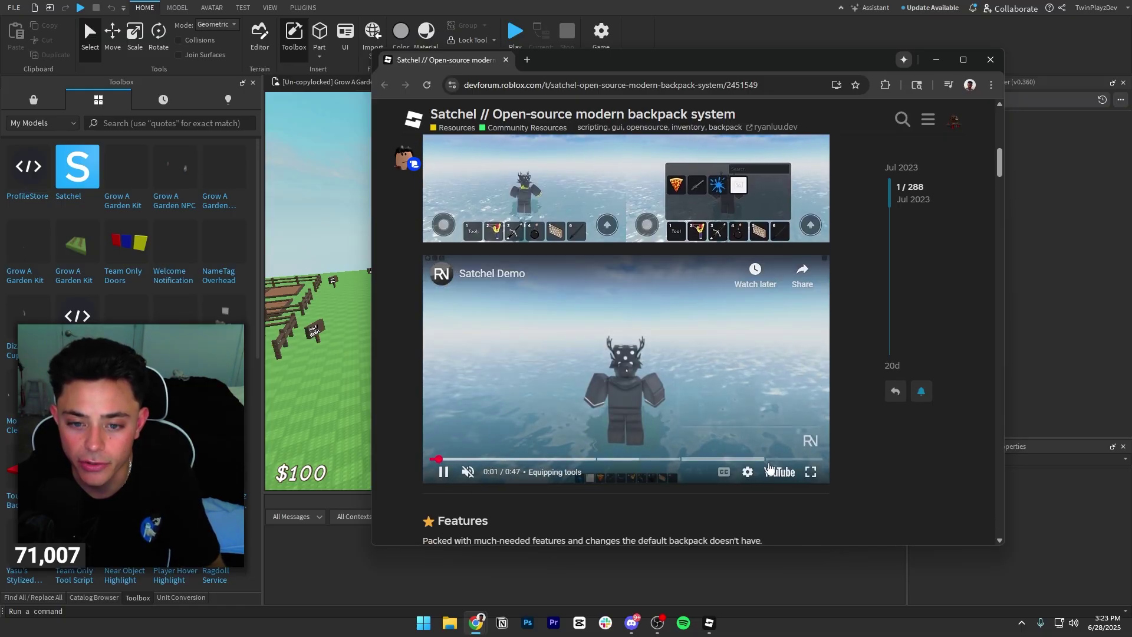
{"action": "left_click", "coordinate": [505, 458]}
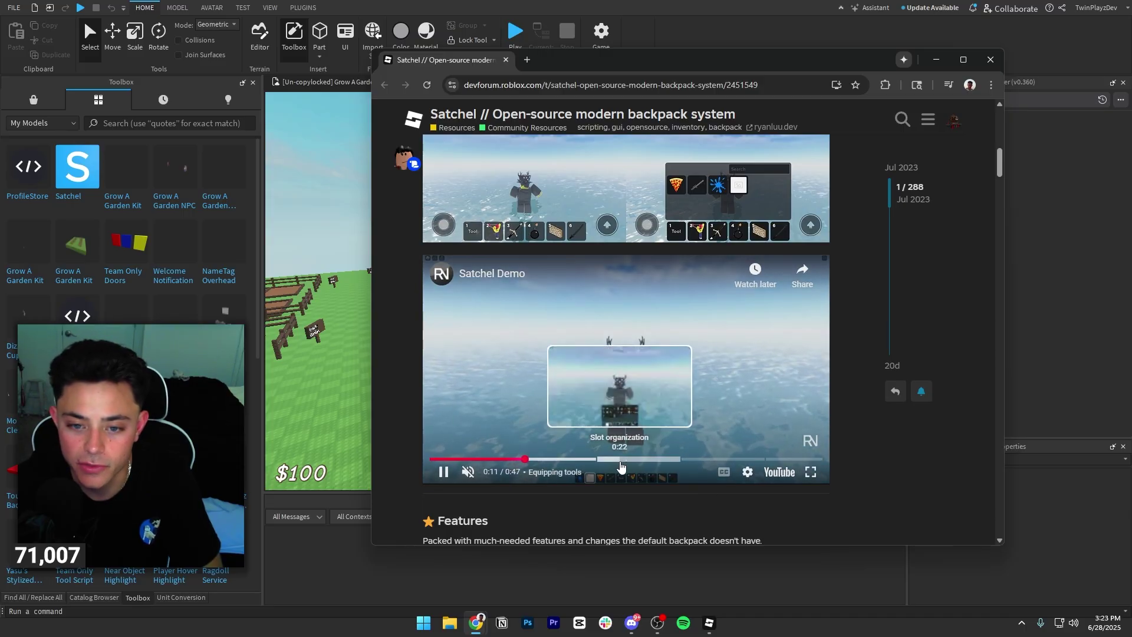
{"action": "left_click", "coordinate": [639, 460]}
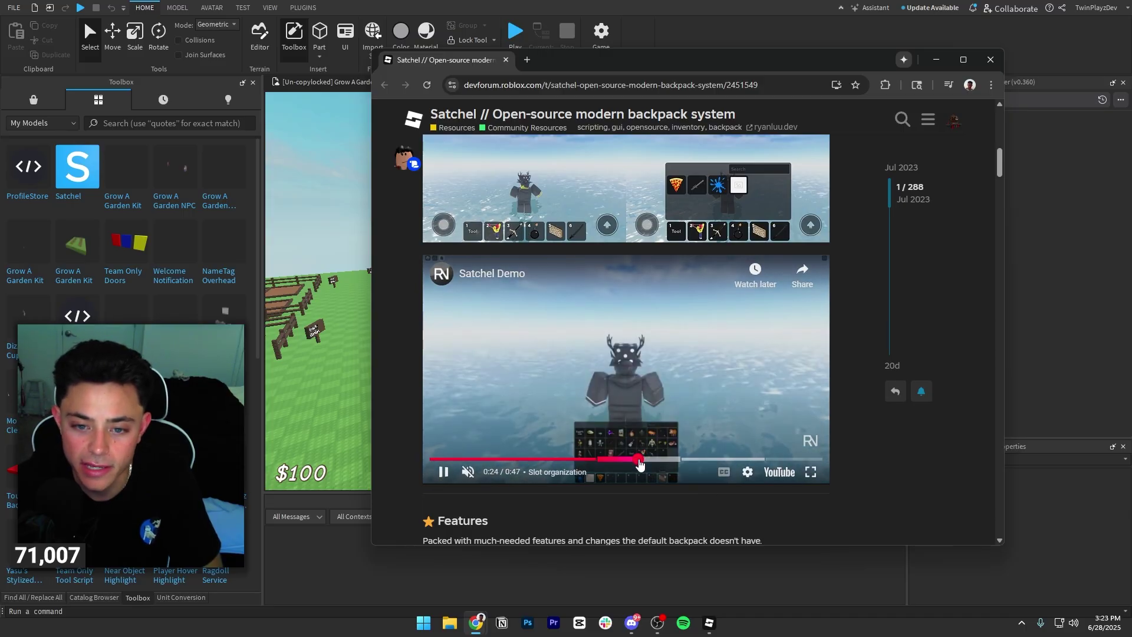
{"action": "left_click", "coordinate": [670, 344]}
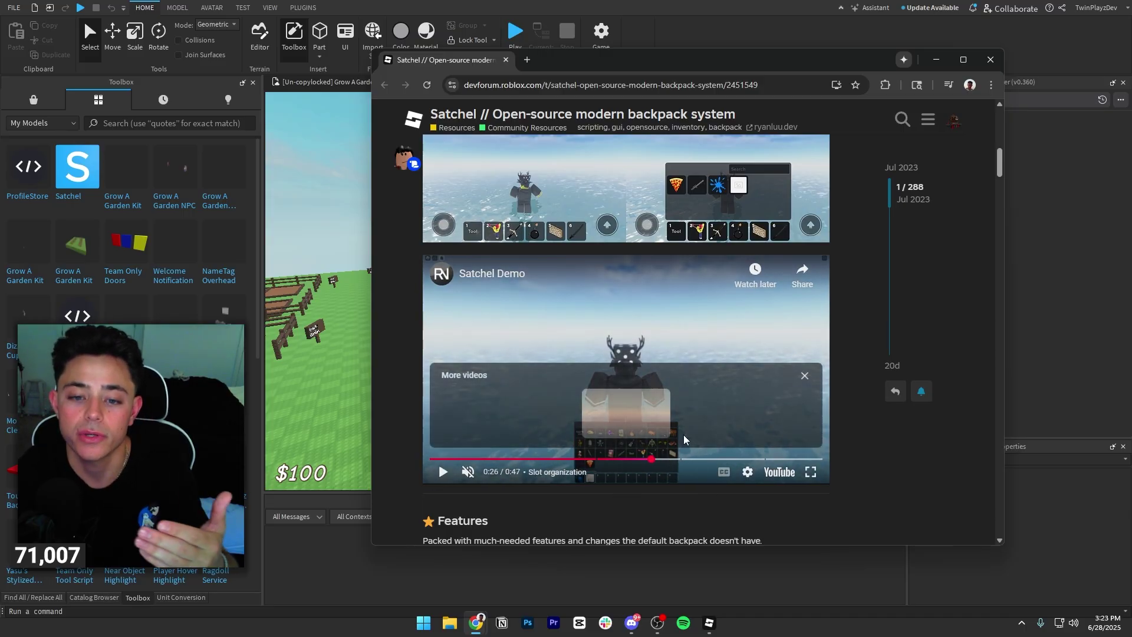
{"action": "left_click", "coordinate": [804, 375]}
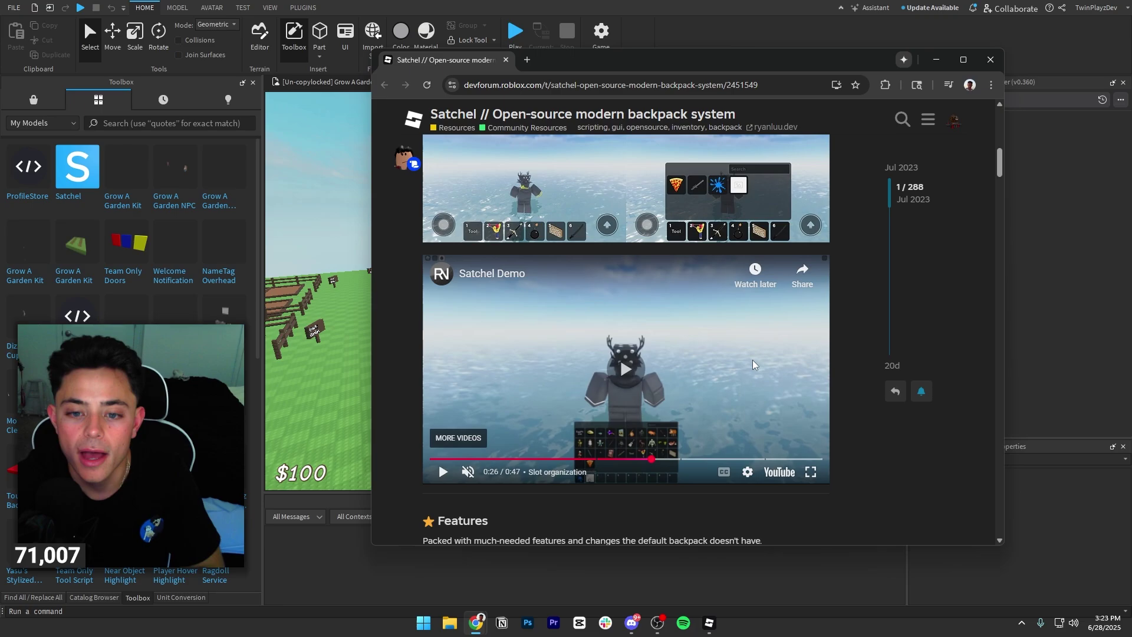
{"action": "left_click", "coordinate": [716, 459]}
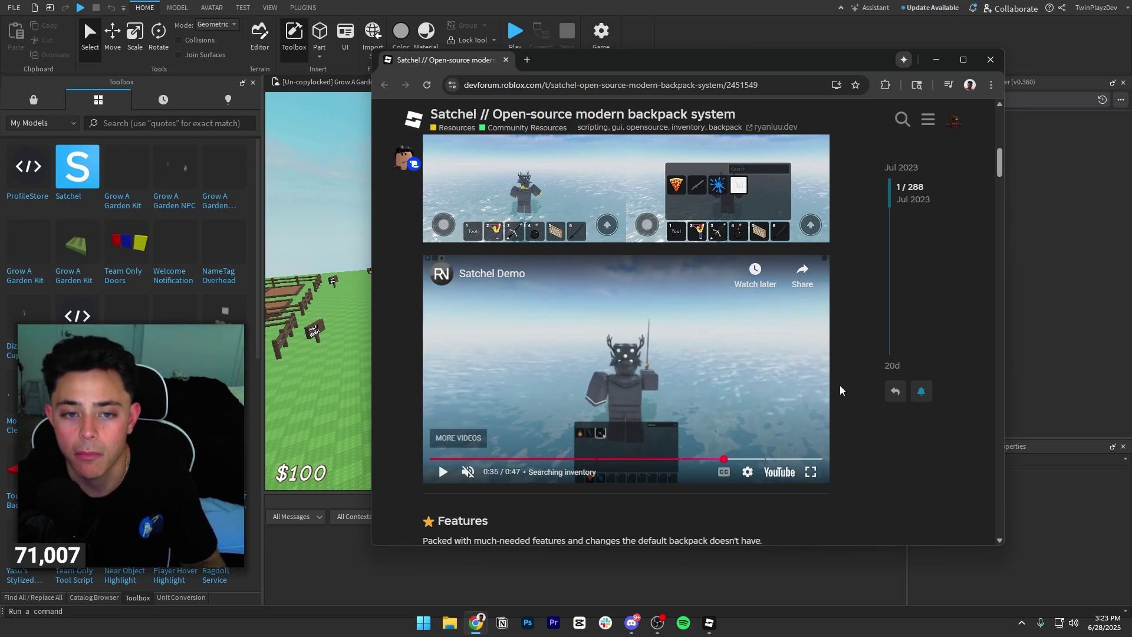
Read the Satchel post's feature descriptions, from customization and mobile experience to Topbar Plus support, Playground and Installation
{"action": "scroll", "coordinate": [820, 372], "scroll_direction": "down", "scroll_amount": 6}
{"action": "scroll", "coordinate": [759, 298], "scroll_direction": "down", "scroll_amount": 4}
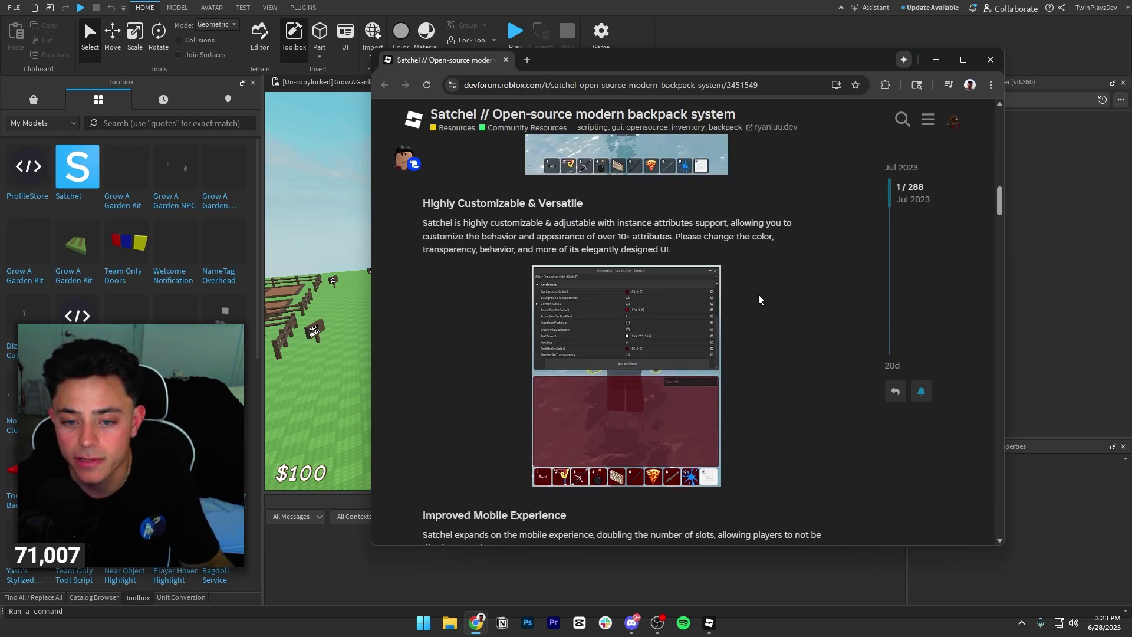
{"action": "scroll", "coordinate": [759, 298], "scroll_direction": "down", "scroll_amount": 6}
{"action": "scroll", "coordinate": [761, 313], "scroll_direction": "up", "scroll_amount": 6}
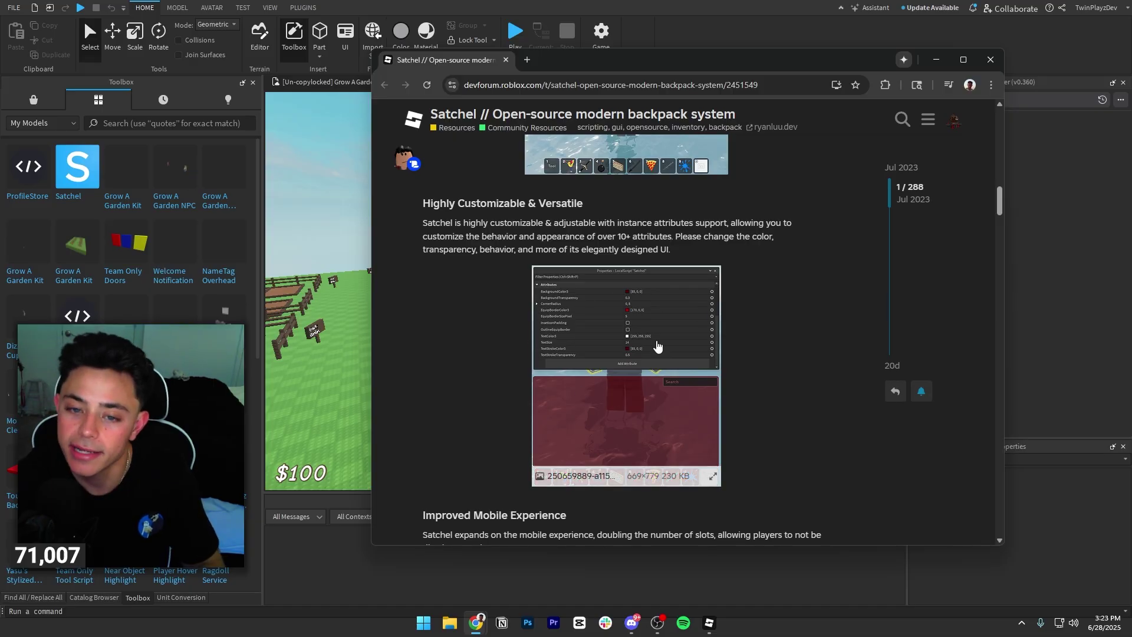
{"action": "scroll", "coordinate": [794, 363], "scroll_direction": "down", "scroll_amount": 6}
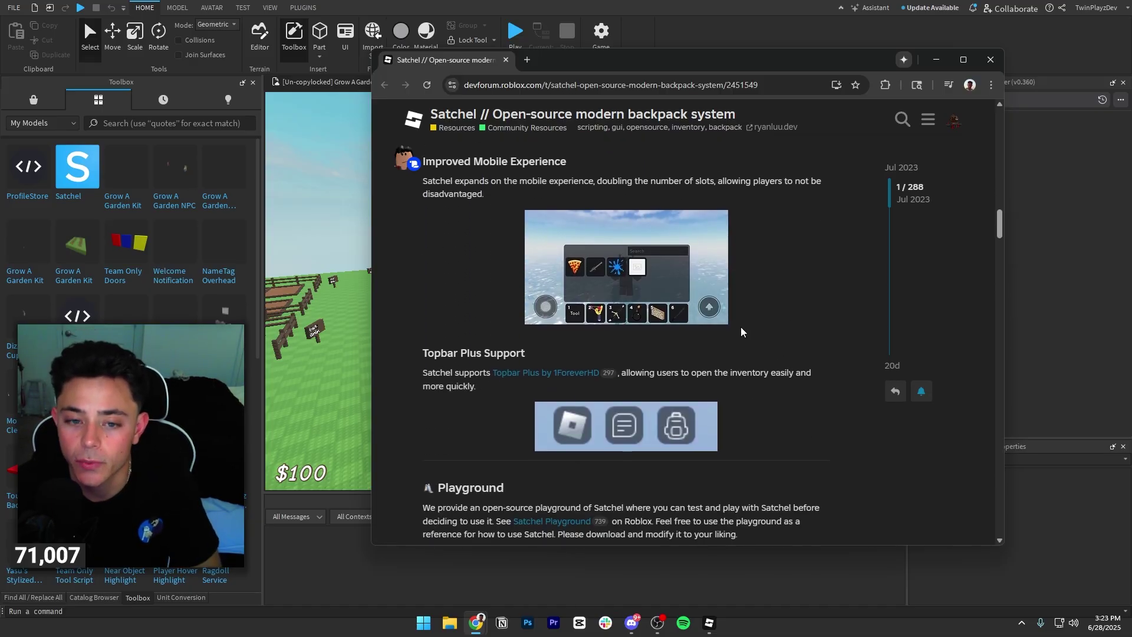
{"action": "scroll", "coordinate": [672, 378], "scroll_direction": "down", "scroll_amount": 3}
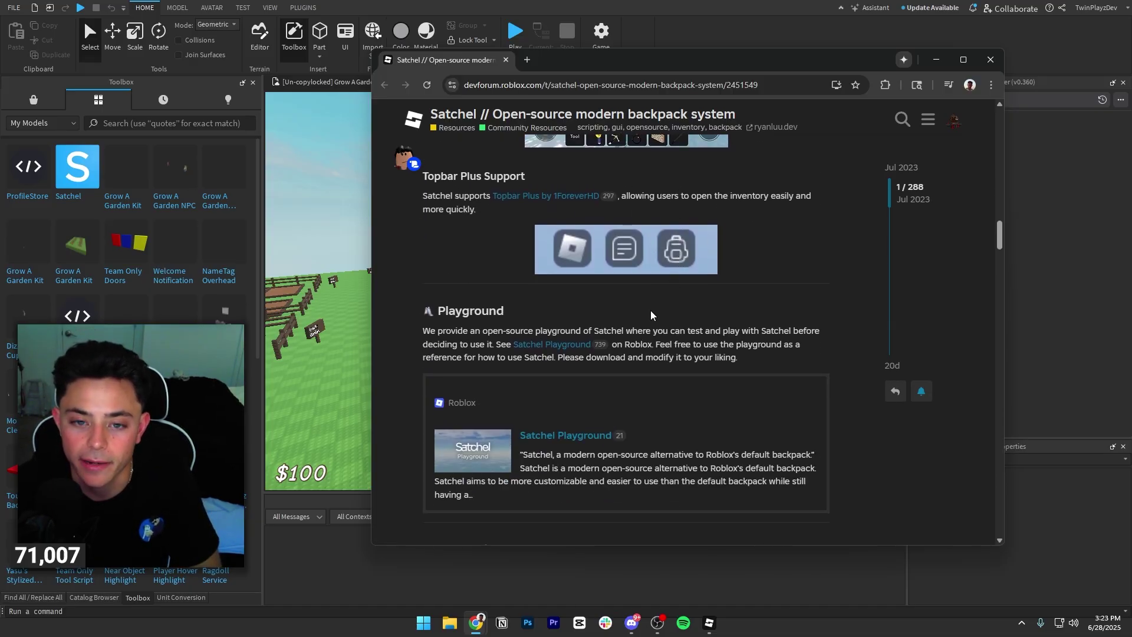
{"action": "scroll", "coordinate": [649, 305], "scroll_direction": "down", "scroll_amount": 4}
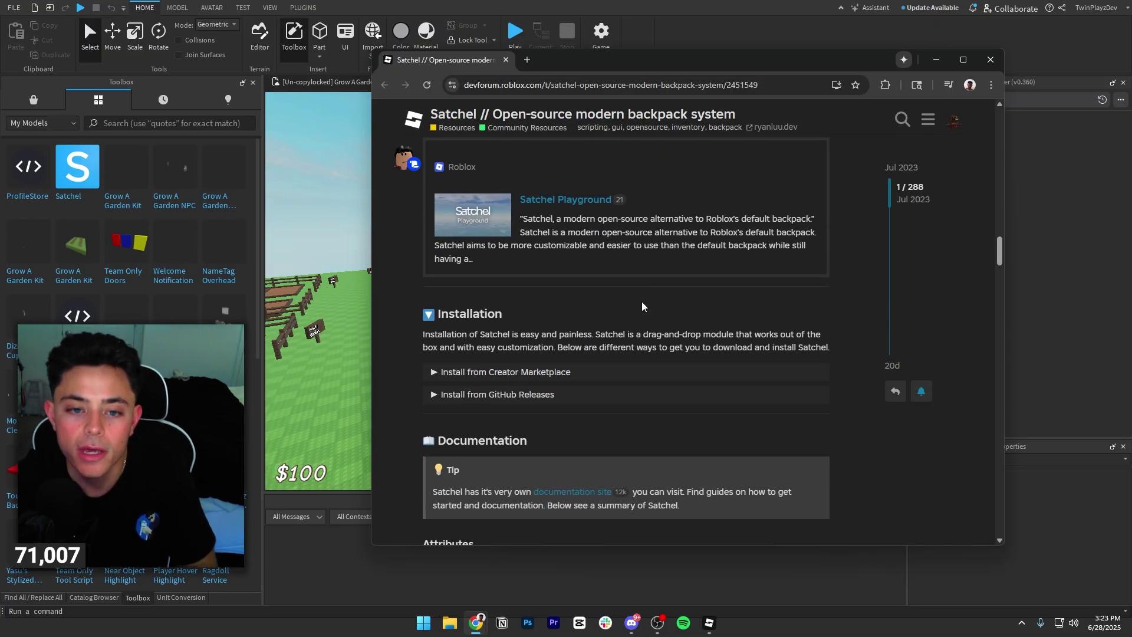
Expand the Install from Creator Marketplace instructions and view the linked Satchel store page in a new tab
{"action": "left_click", "coordinate": [541, 376]}
{"action": "scroll", "coordinate": [574, 303], "scroll_direction": "down", "scroll_amount": 3}
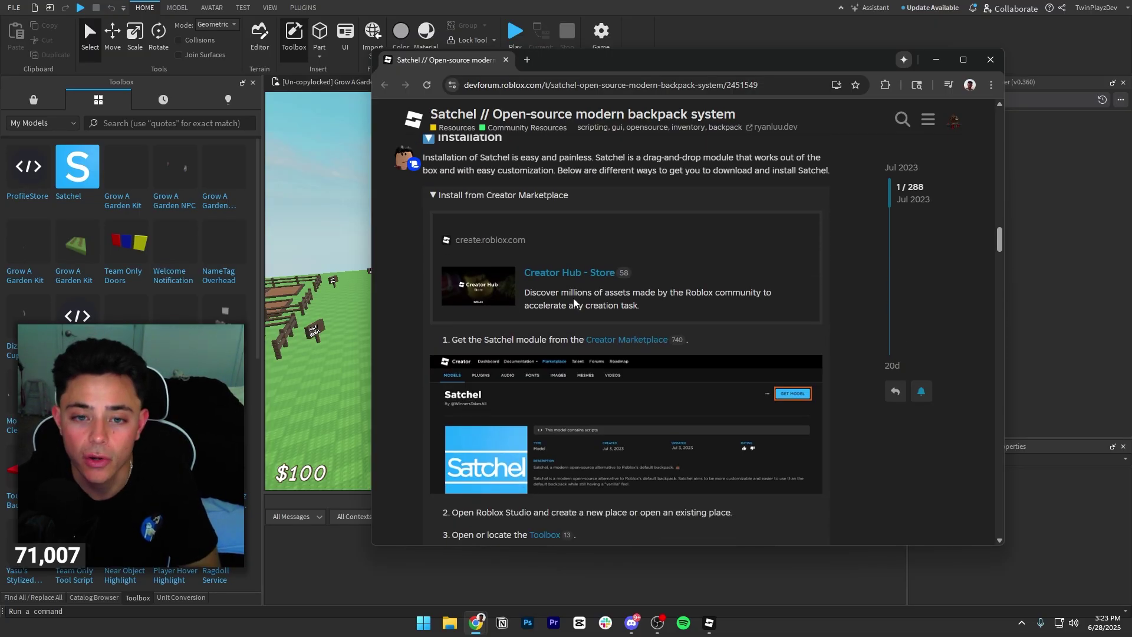
{"action": "right_click", "coordinate": [613, 281]}
{"action": "left_click", "coordinate": [755, 289]}
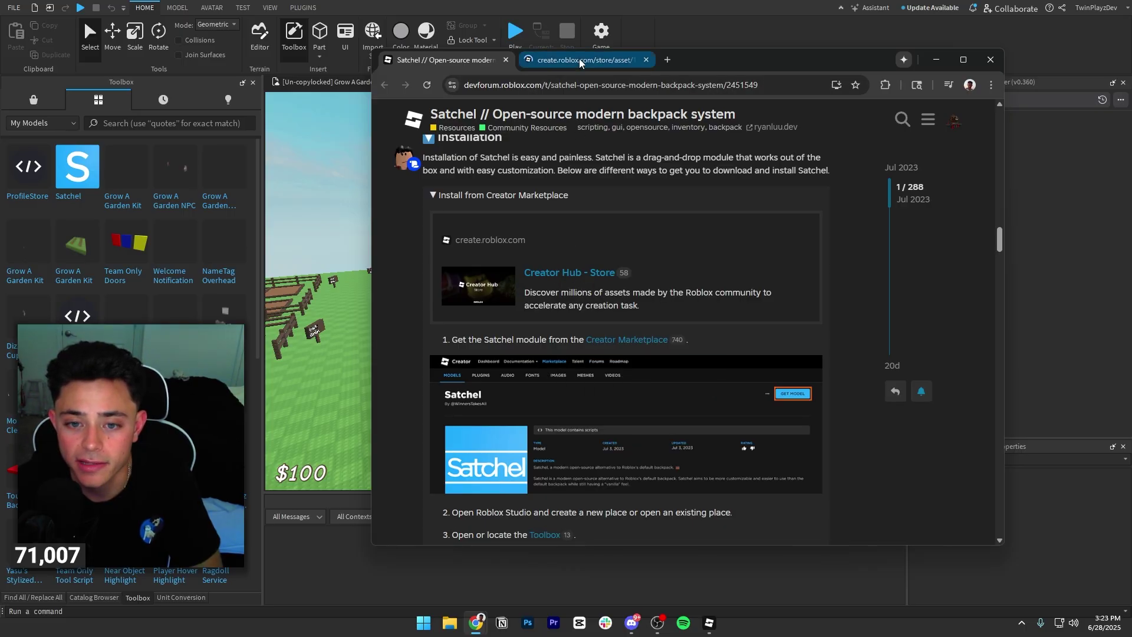
{"action": "key", "text": "ctrl+Tab"}
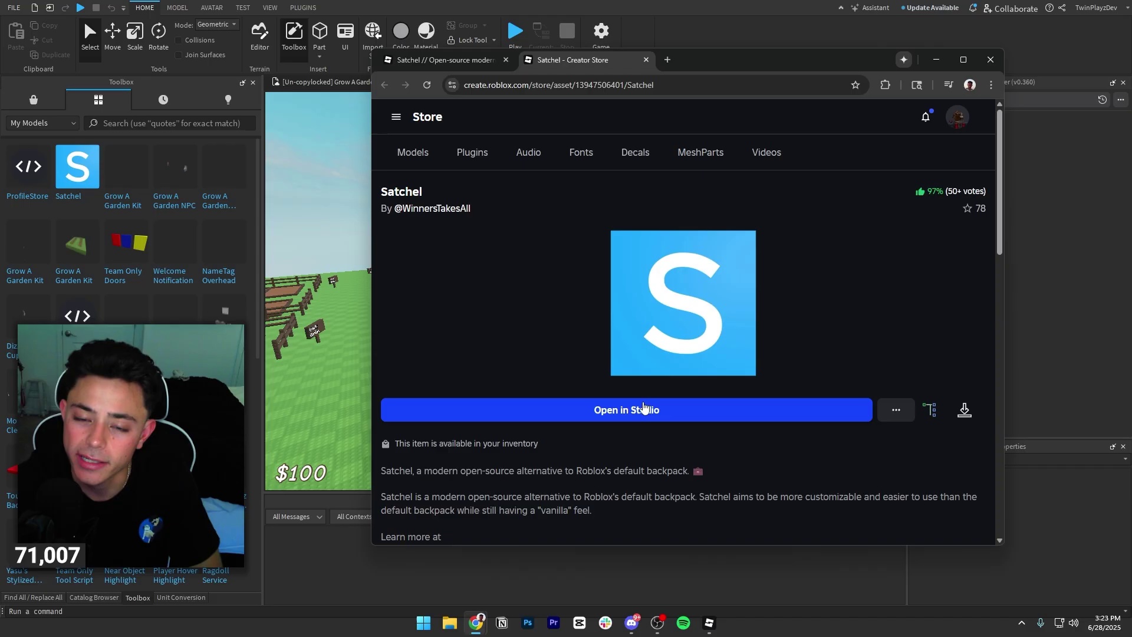
{"action": "scroll", "coordinate": [645, 330], "scroll_direction": "down", "scroll_amount": 2}
{"action": "scroll", "coordinate": [577, 271], "scroll_direction": "up", "scroll_amount": 2}
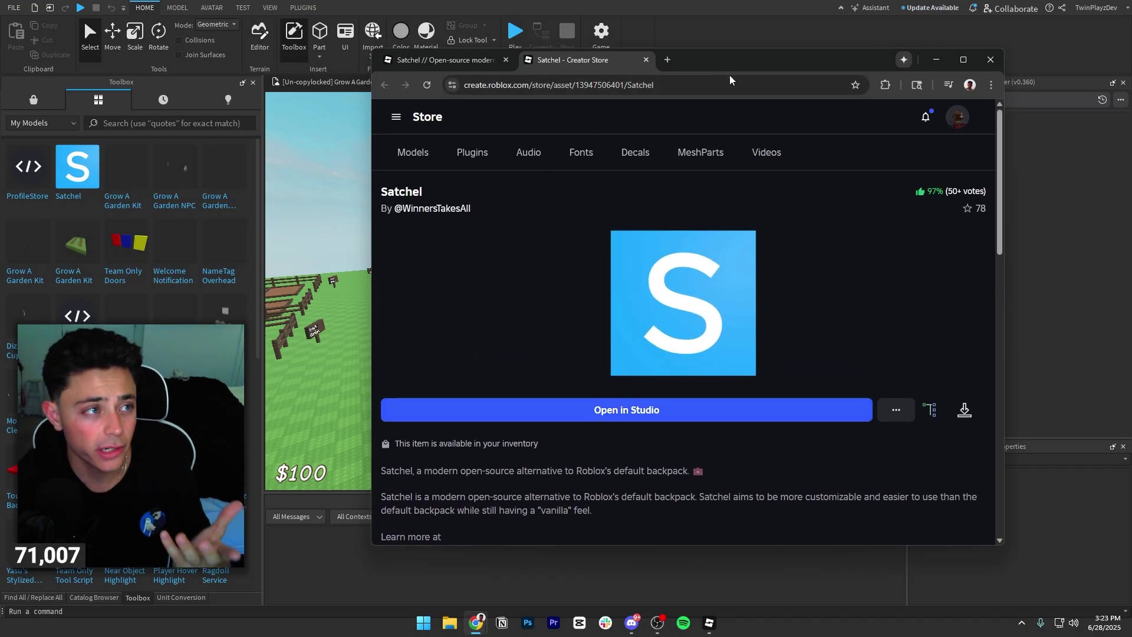
Close the Satchel forum post and store page to return to the Grow A Garden Game Kit place in Roblox Studio
{"action": "left_click", "coordinate": [442, 60]}
{"action": "left_click", "coordinate": [505, 60]}
{"action": "left_click", "coordinate": [506, 59]}
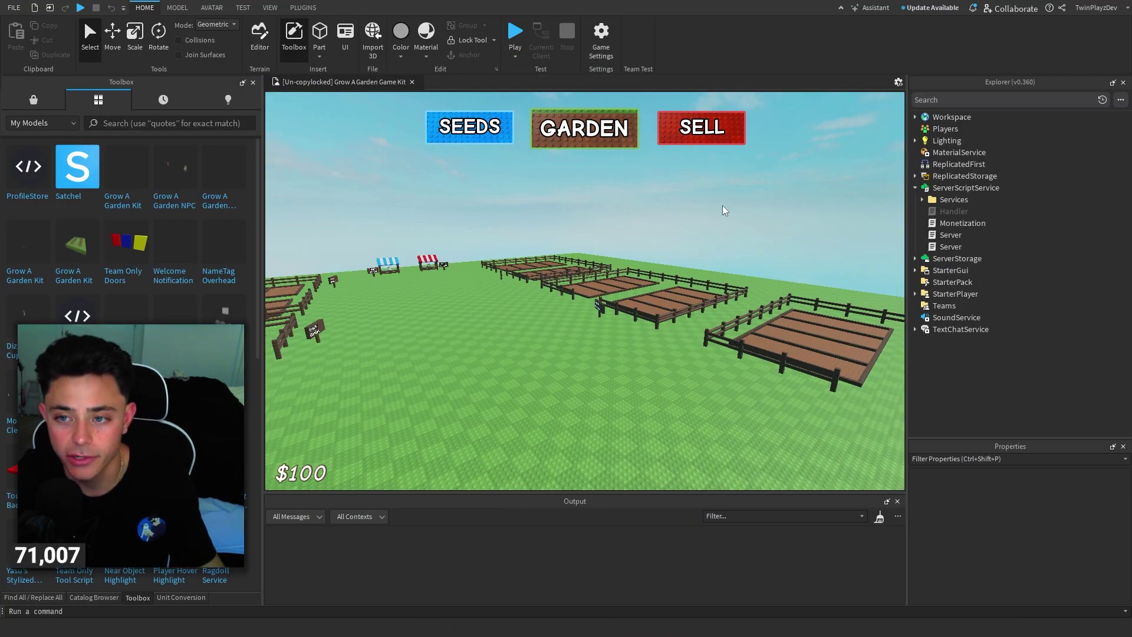
Examine the modules inside the Services folder of ServerScriptService, and collapse ServerScriptService
{"action": "key", "text": "d"}
{"action": "left_click", "coordinate": [923, 199]}
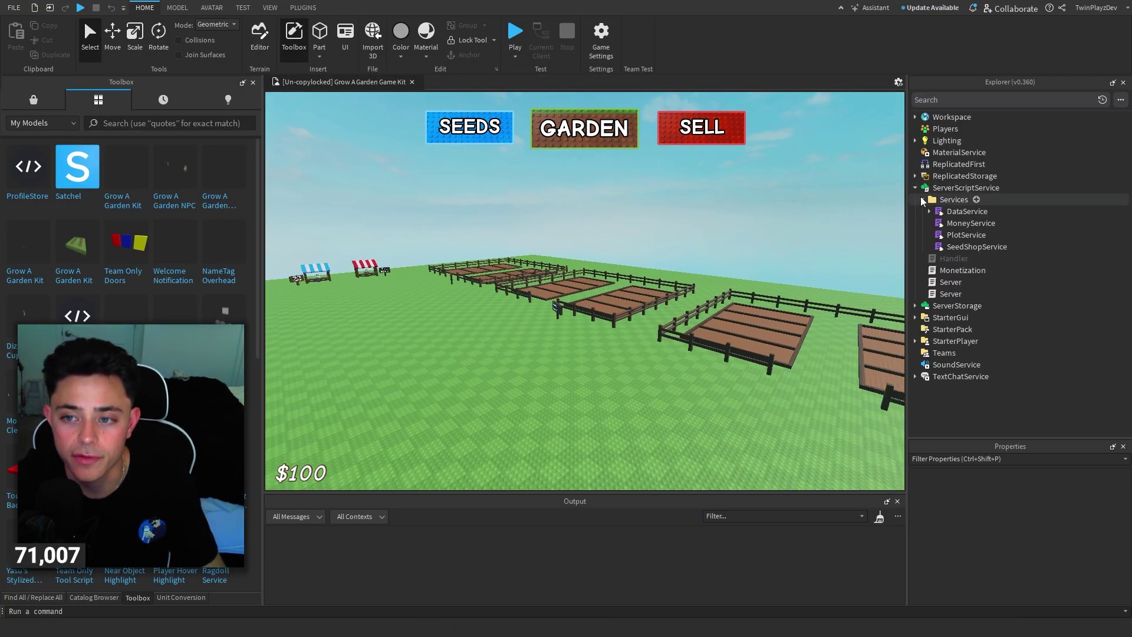
{"action": "left_click", "coordinate": [916, 187]}
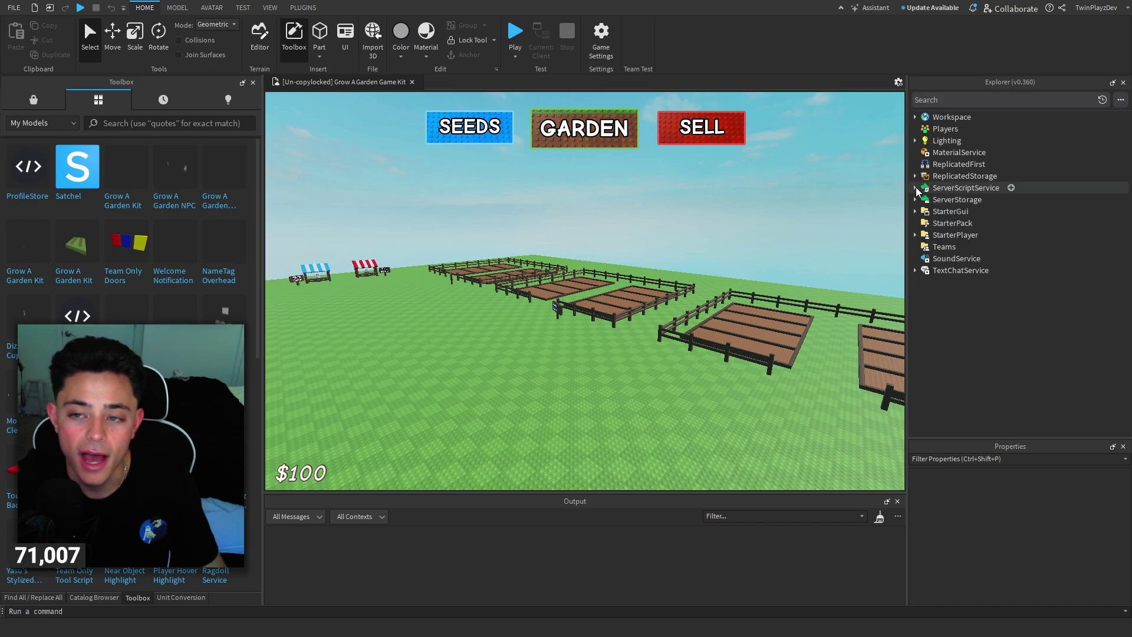
{"action": "left_click", "coordinate": [916, 187]}
{"action": "left_click", "coordinate": [916, 188]}
{"action": "key", "text": "d"}
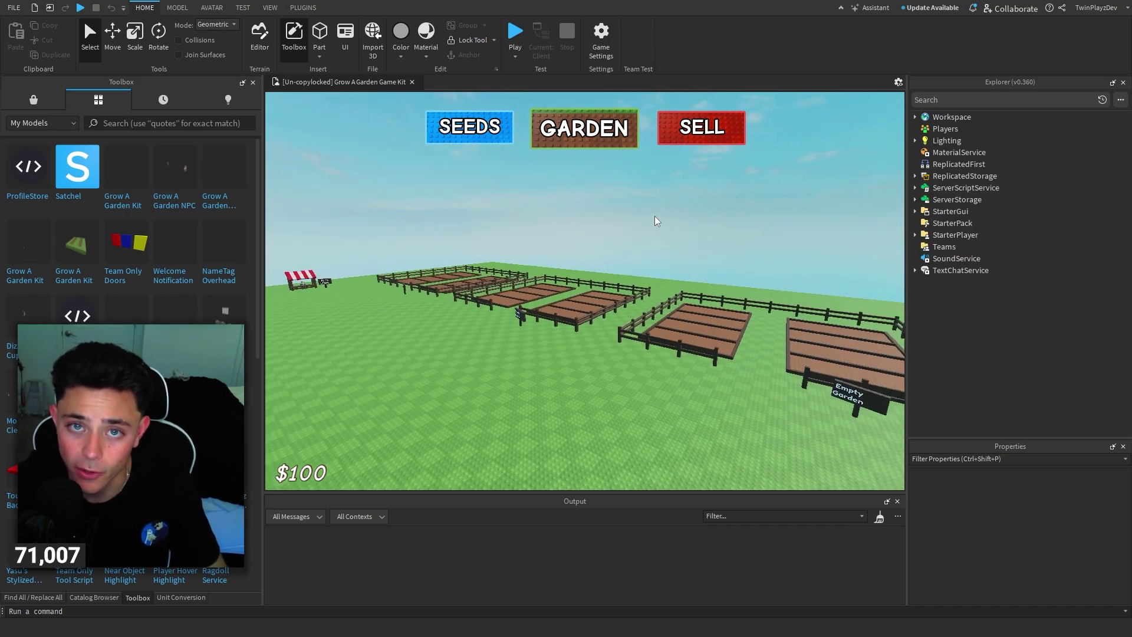
{"action": "key", "text": "d"}
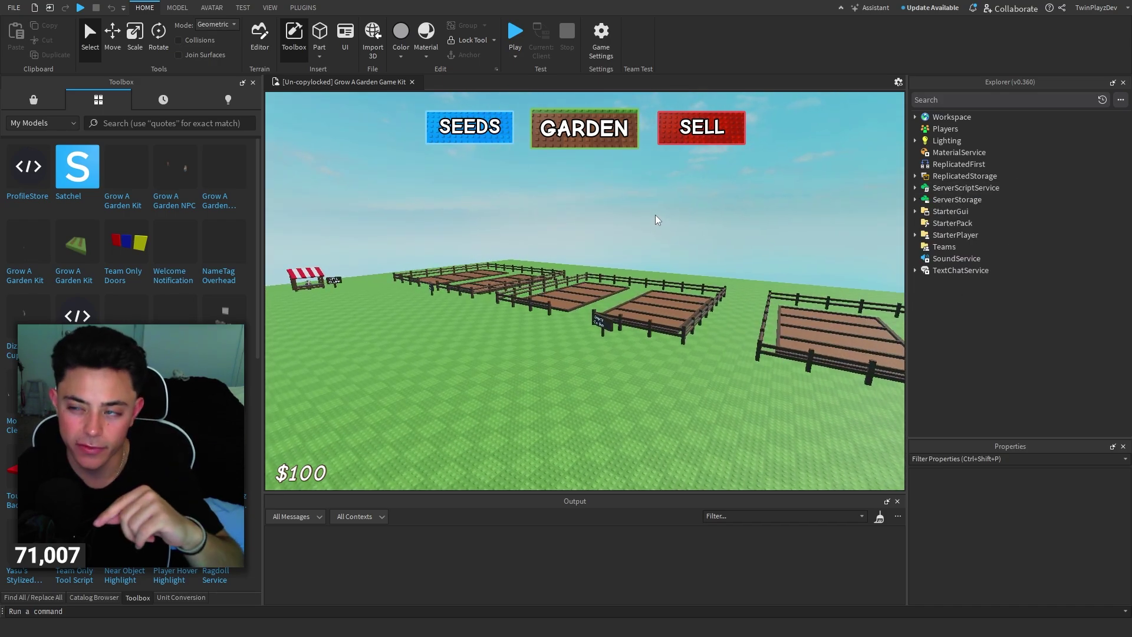
{"action": "key", "text": "d"}
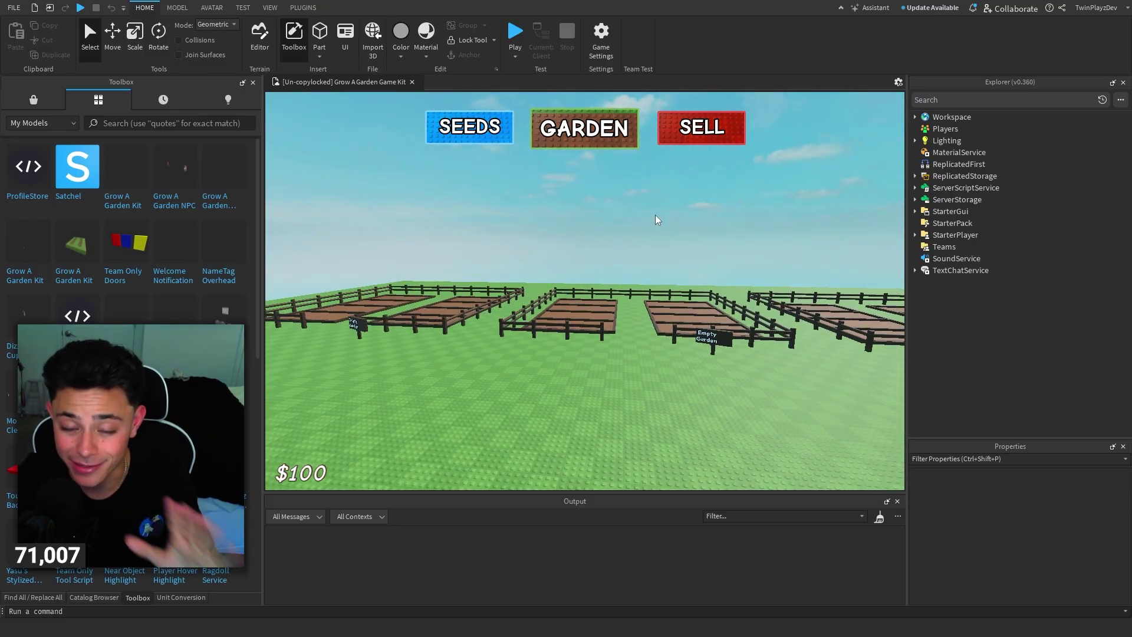
Collapse the Services folder and ServerScriptService, and expand StarterGui to show its interfaces
{"action": "left_click", "coordinate": [916, 187]}
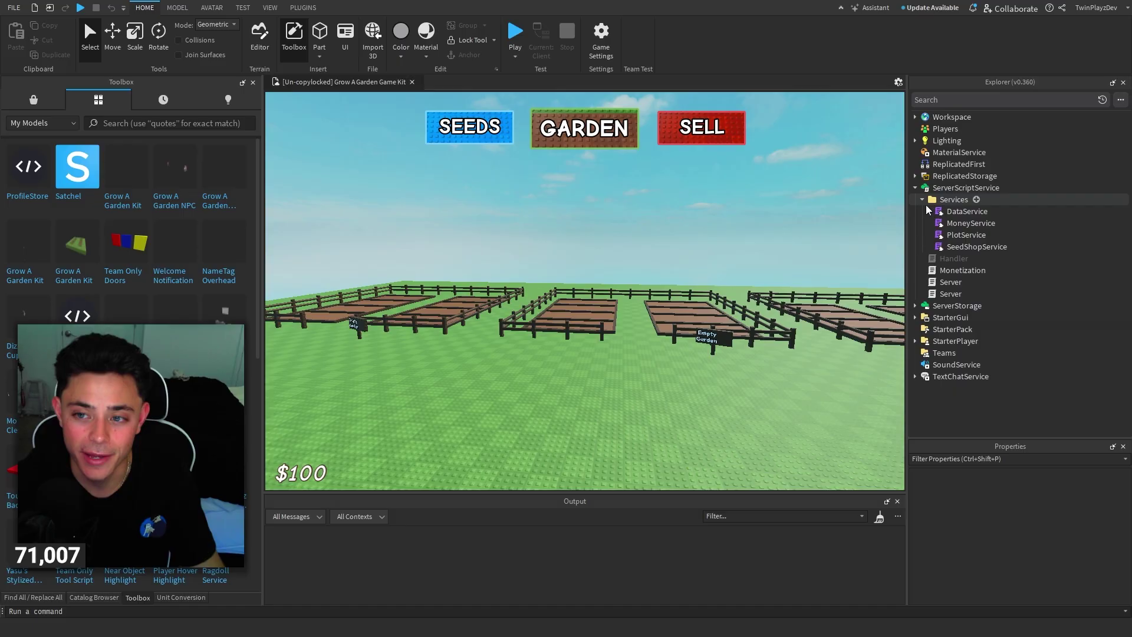
{"action": "left_click", "coordinate": [922, 199]}
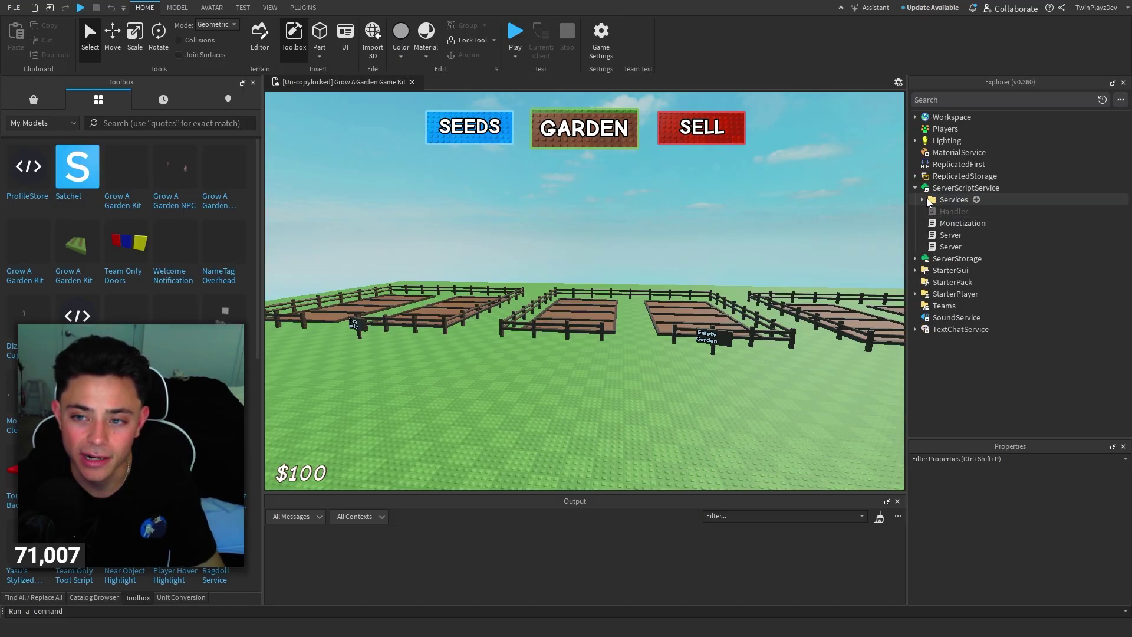
{"action": "left_click", "coordinate": [923, 200]}
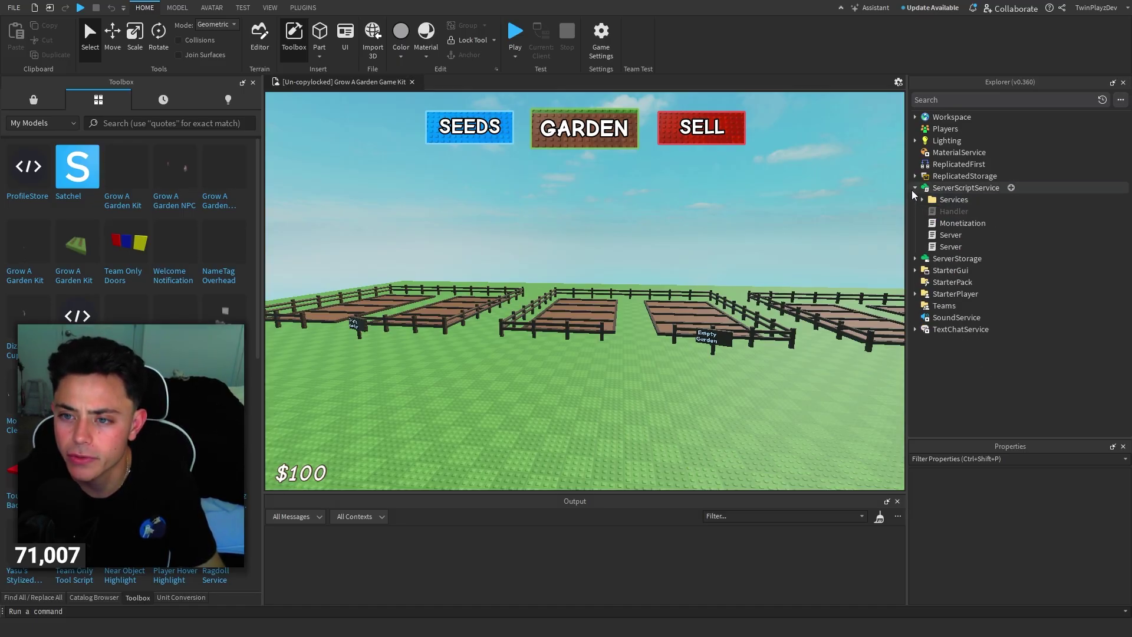
{"action": "left_click", "coordinate": [916, 187]}
{"action": "left_click", "coordinate": [915, 211]}
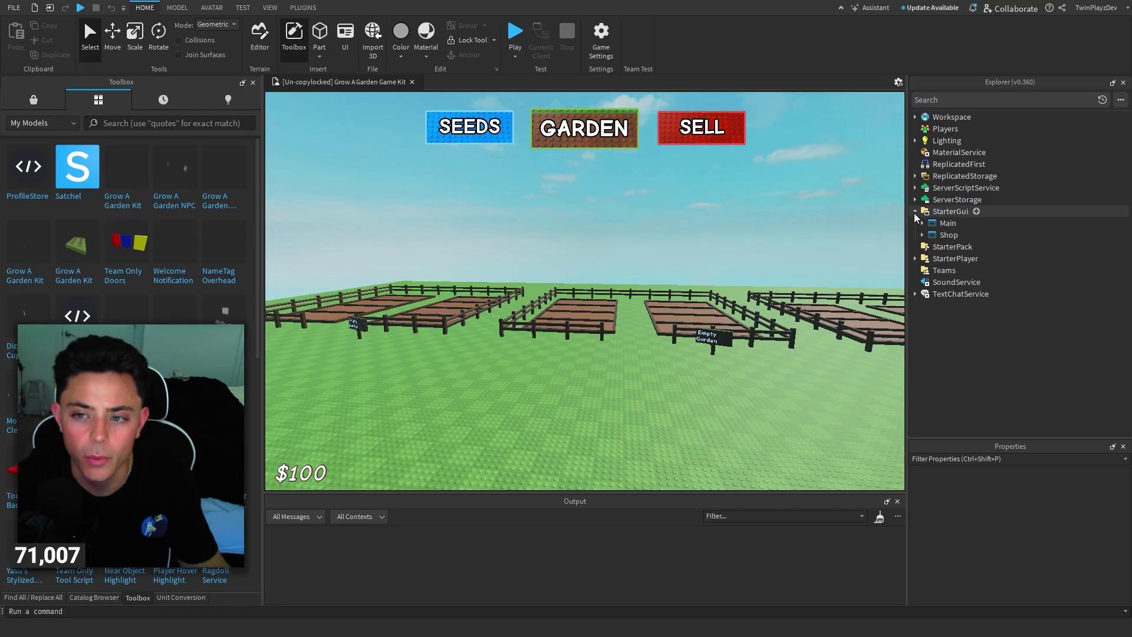
Collapse StarterGui, insert the Satchel model from My Models into the place, and frame it in the viewport
{"action": "left_click", "coordinate": [915, 212]}
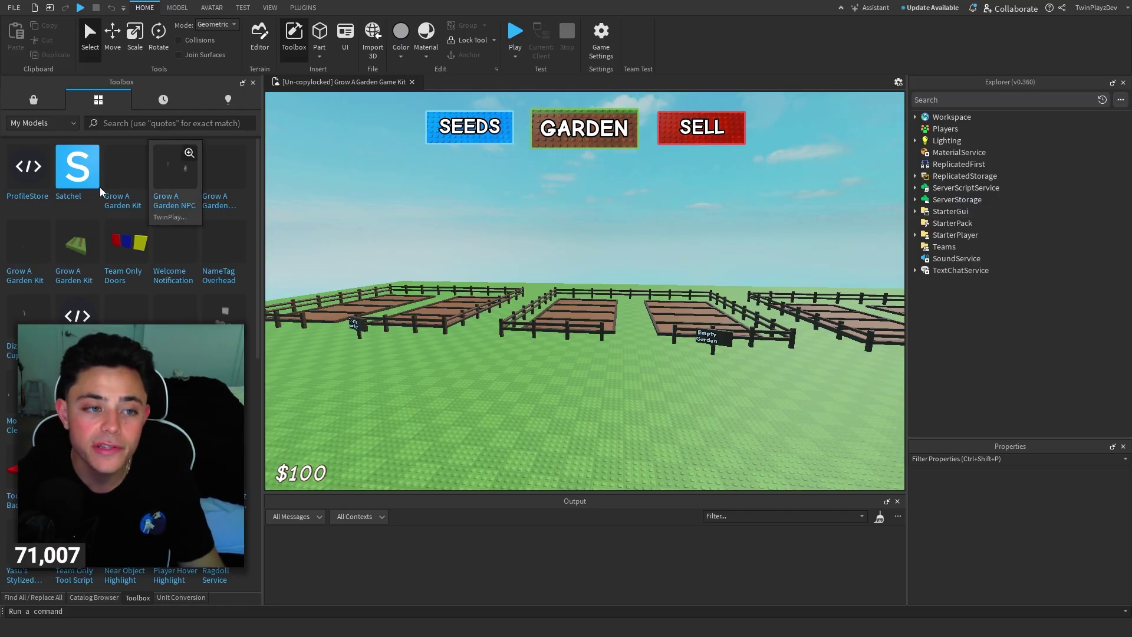
{"action": "left_click", "coordinate": [83, 167]}
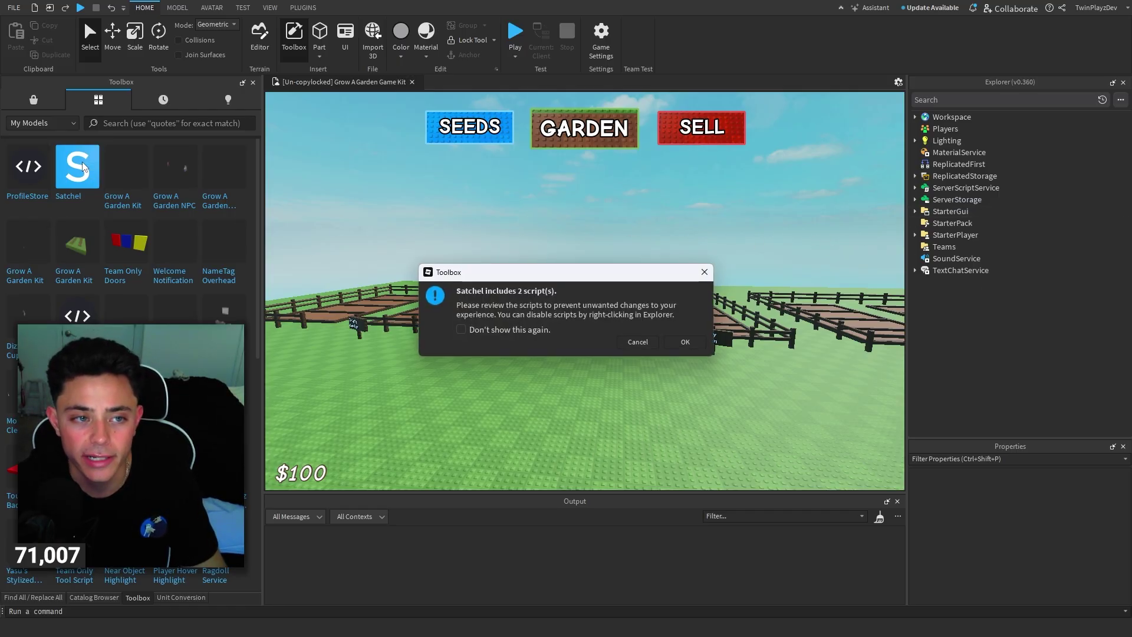
{"action": "left_click", "coordinate": [679, 338]}
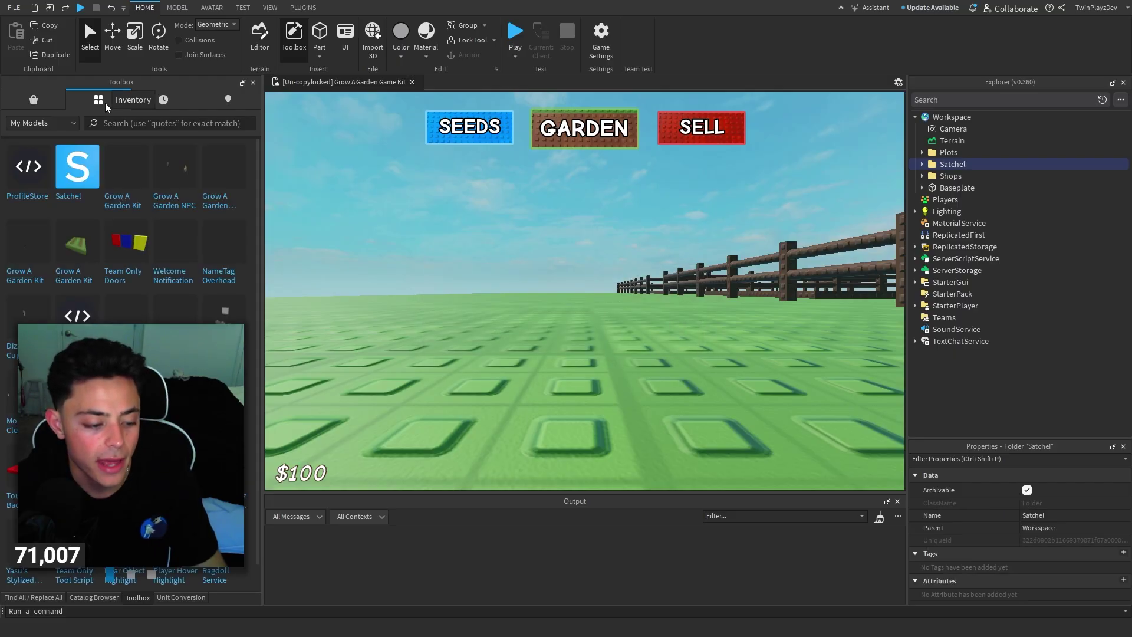
{"action": "key", "text": "f"}
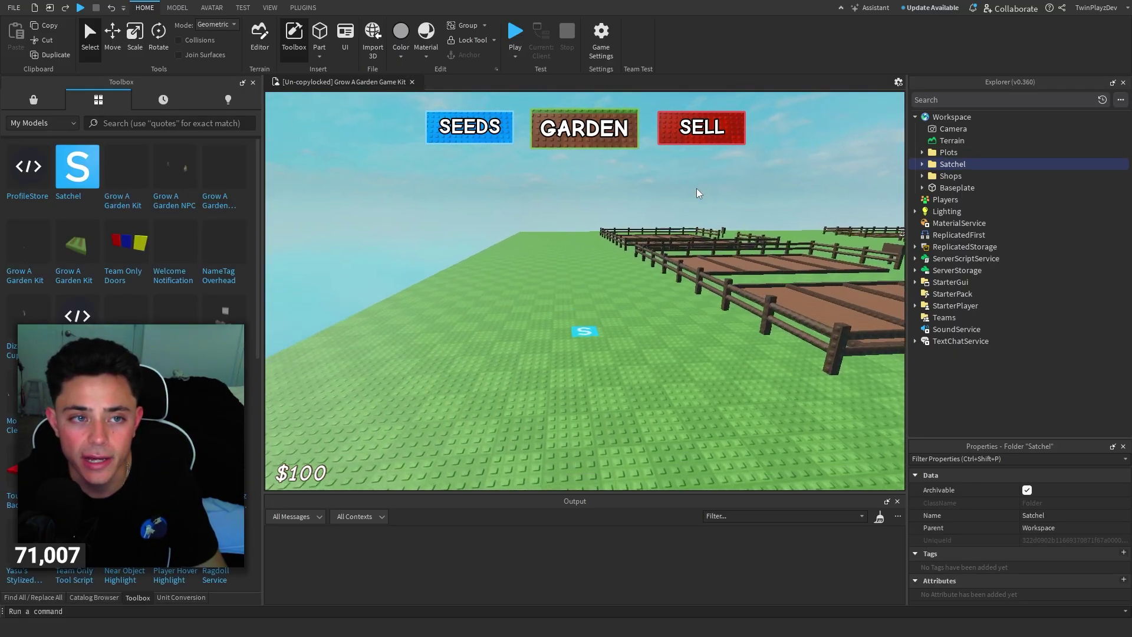
{"action": "left_click", "coordinate": [177, 7]}
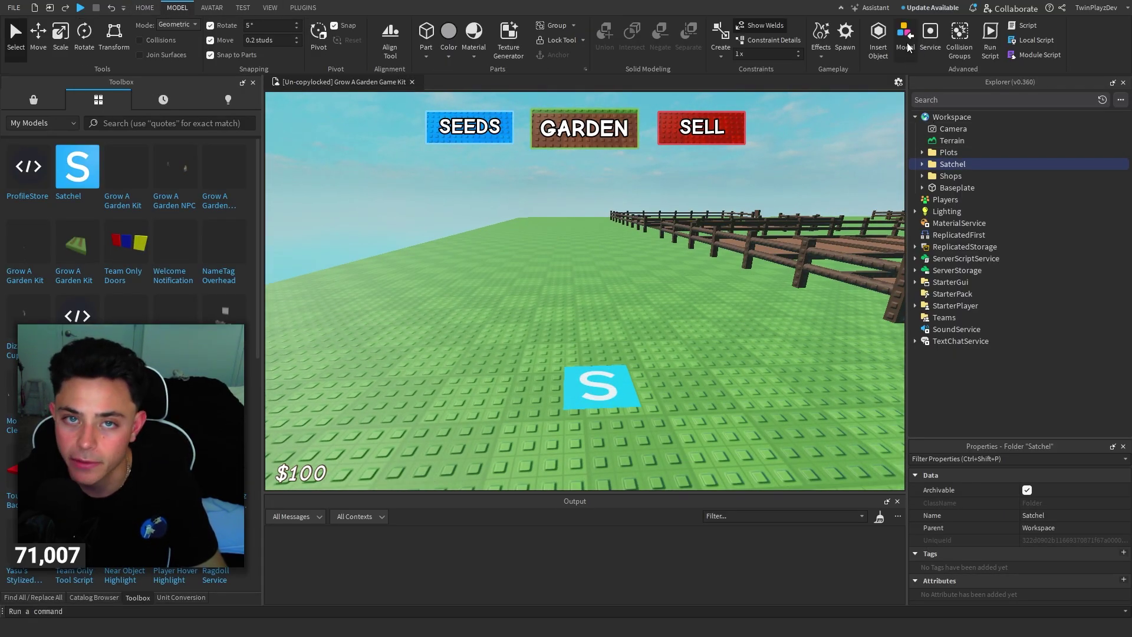
{"action": "scroll", "coordinate": [598, 387], "scroll_direction": "up", "scroll_amount": 5}
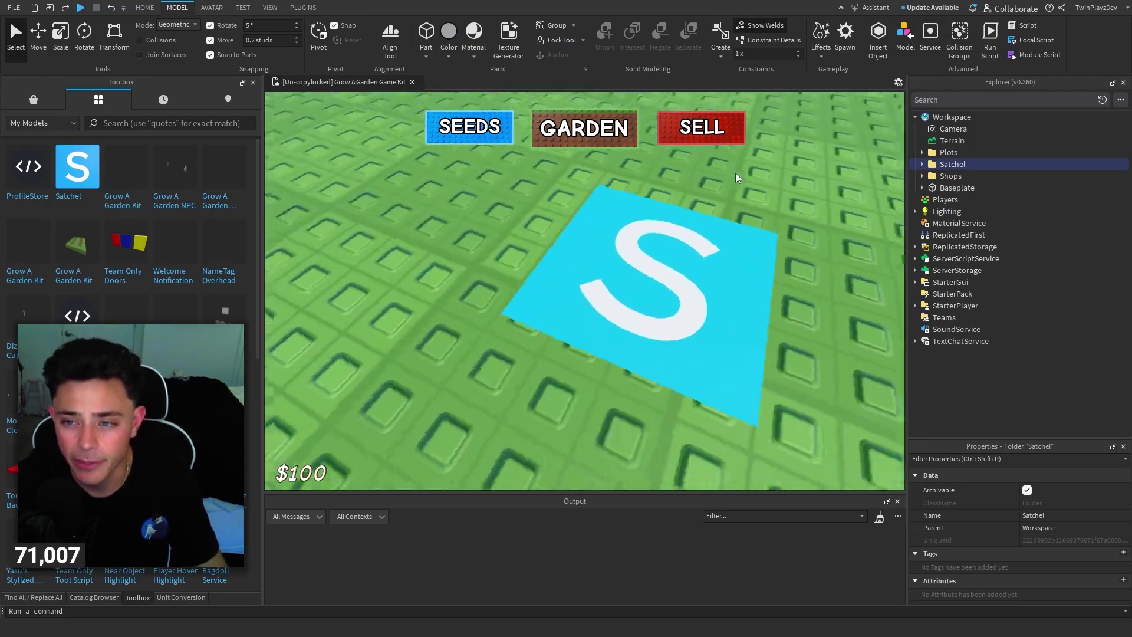
Expand StarterPlayerScripts to show its scripts, and delete ThumbnailCamera from the Satchel folder in Workspace
{"action": "left_click", "coordinate": [915, 305]}
{"action": "left_click", "coordinate": [922, 329]}
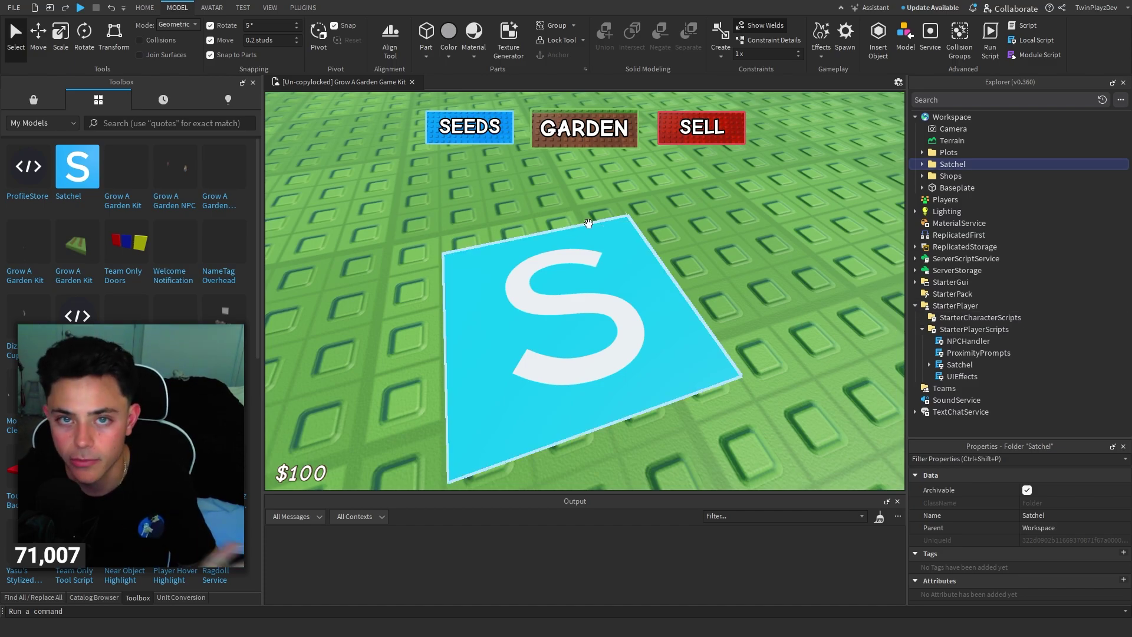
{"action": "left_click", "coordinate": [922, 165]}
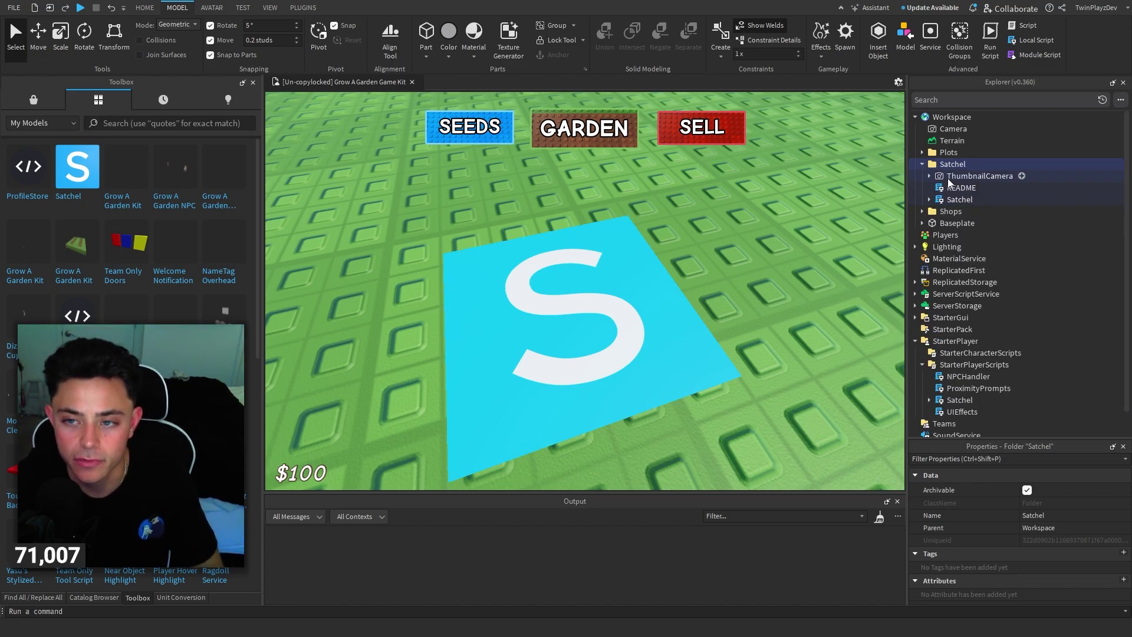
{"action": "left_click", "coordinate": [950, 177]}
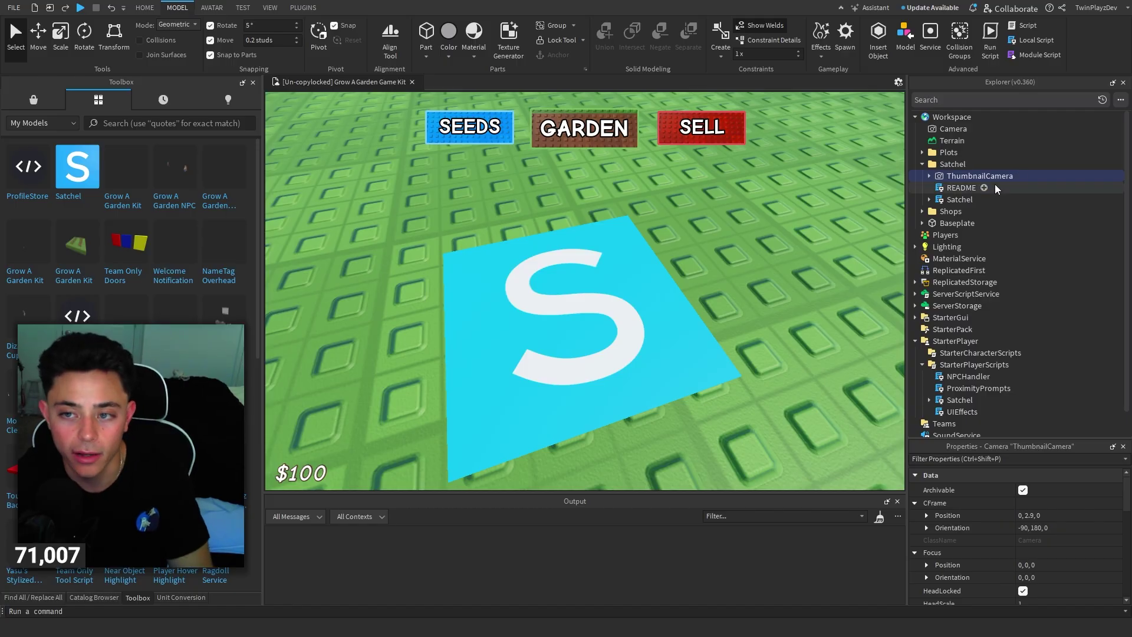
{"action": "key", "text": "Delete"}
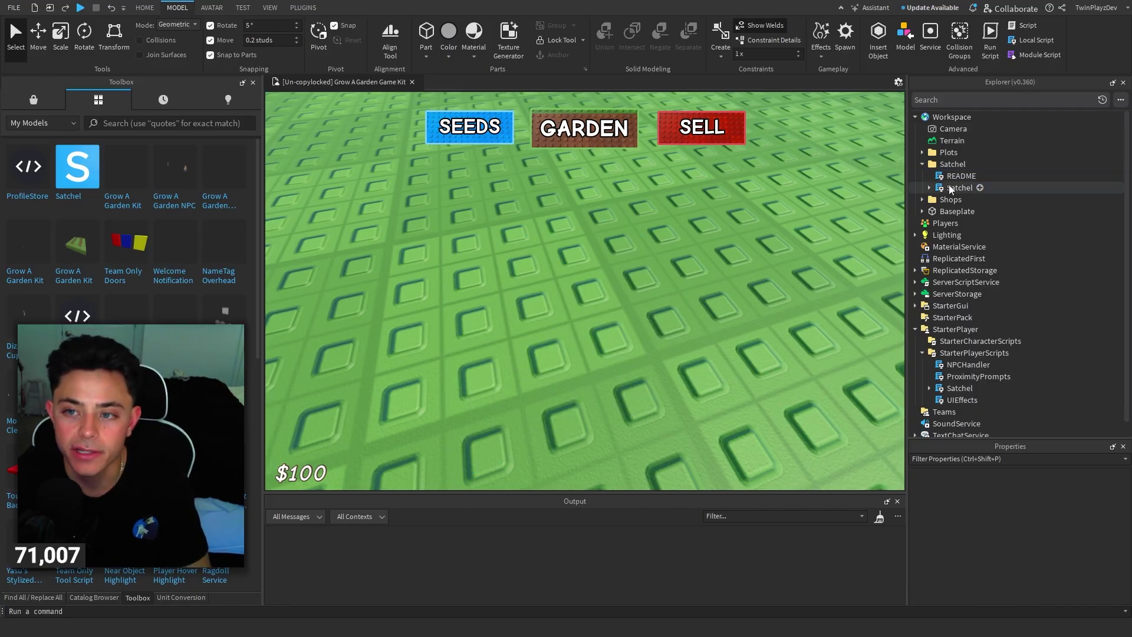
Read the installation note in the Satchel folder's README script and close it
{"action": "double_click", "coordinate": [961, 175]}
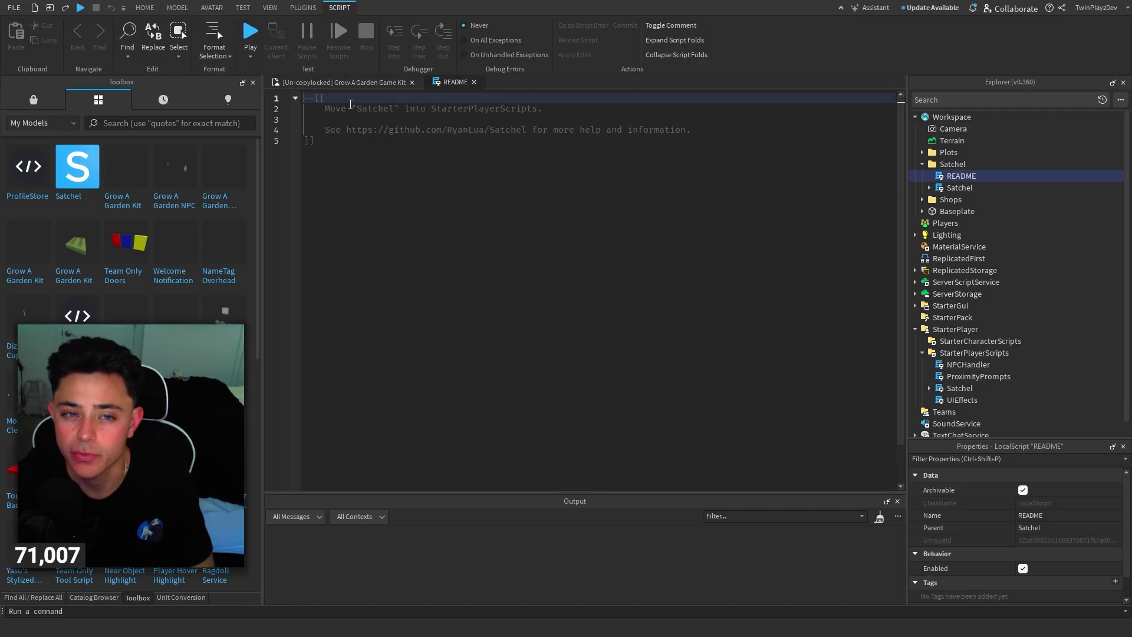
{"action": "double_click", "coordinate": [377, 108]}
{"action": "left_click", "coordinate": [378, 109]}
{"action": "left_click", "coordinate": [473, 82]}
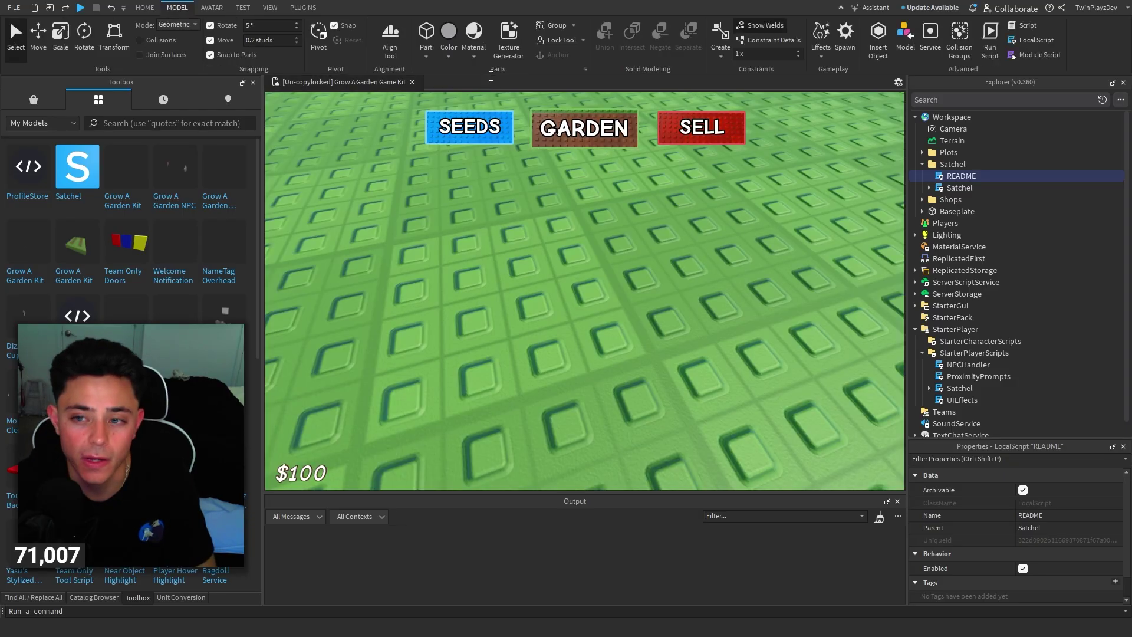
Delete the README script and the remaining Satchel folder from Workspace, and collapse Workspace
{"action": "key", "text": "Delete"}
{"action": "left_click_drag", "start_coordinate": [959, 175], "coordinate": [958, 341]}
{"action": "left_click", "coordinate": [1002, 164]}
{"action": "key", "text": "Delete"}
{"action": "left_click", "coordinate": [915, 117]}
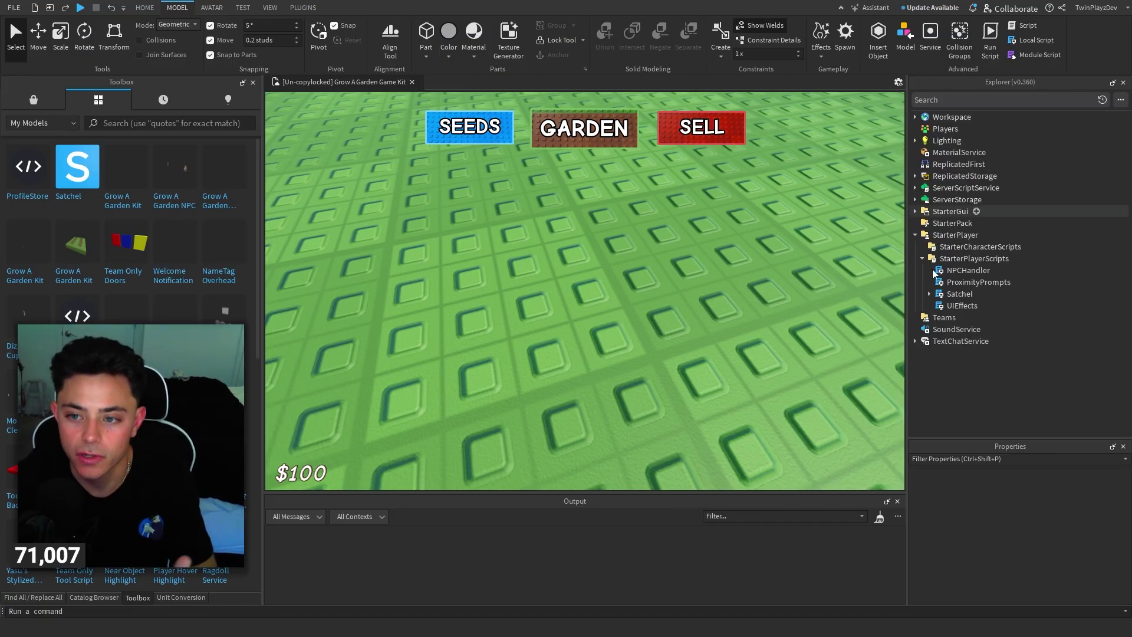
Examine the require line in the Satchel LocalScript under StarterPlayerScripts, and close the script
{"action": "right_click_drag", "start_coordinate": [687, 308], "coordinate": [660, 282]}
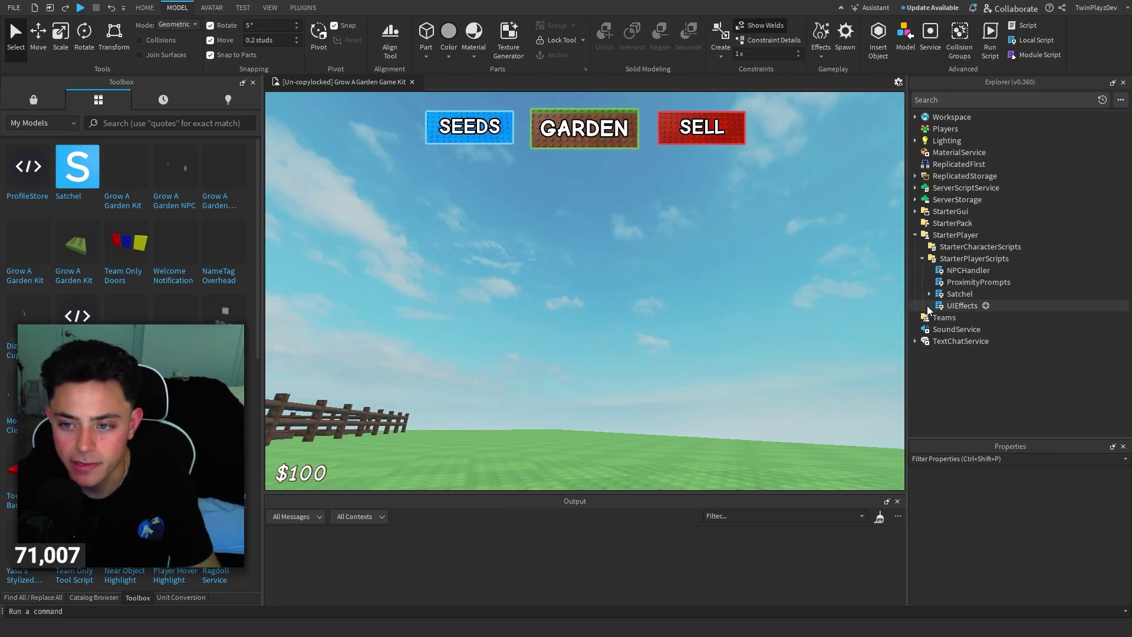
{"action": "left_click", "coordinate": [929, 294]}
{"action": "double_click", "coordinate": [959, 293]}
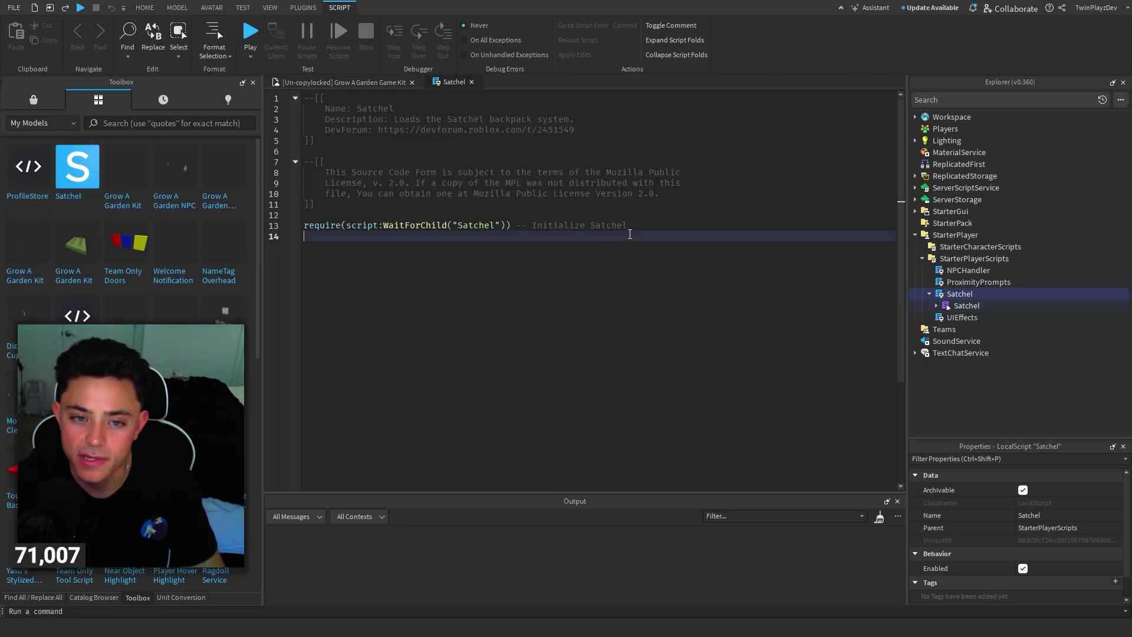
{"action": "left_click_drag", "start_coordinate": [630, 229], "coordinate": [303, 225]}
{"action": "left_click", "coordinate": [542, 209]}
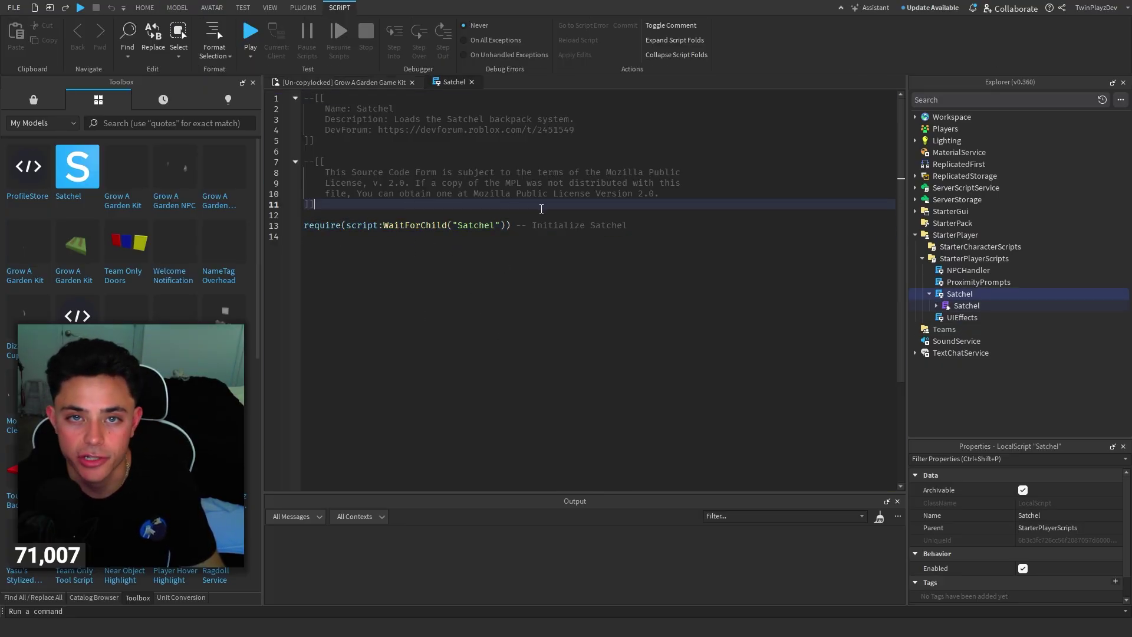
{"action": "left_click", "coordinate": [472, 82]}
Open the Satchel ModuleScript and examine the OpenClose, StateChanged and ModuleName definitions of BackpackScript
{"action": "double_click", "coordinate": [965, 306]}
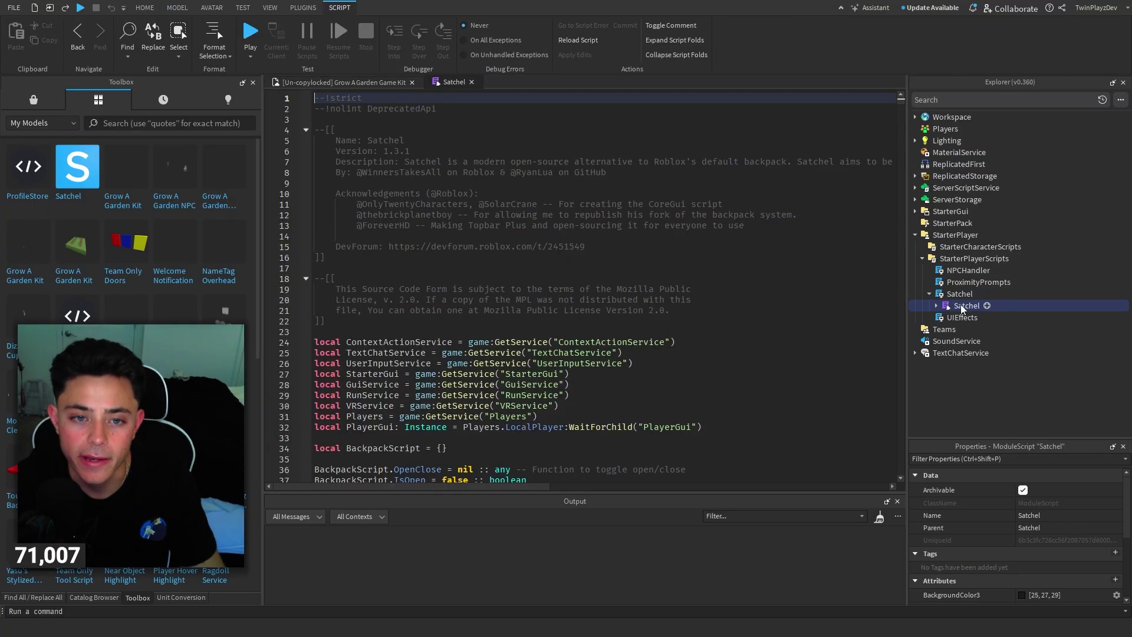
{"action": "scroll", "coordinate": [574, 249], "scroll_direction": "down", "scroll_amount": 10}
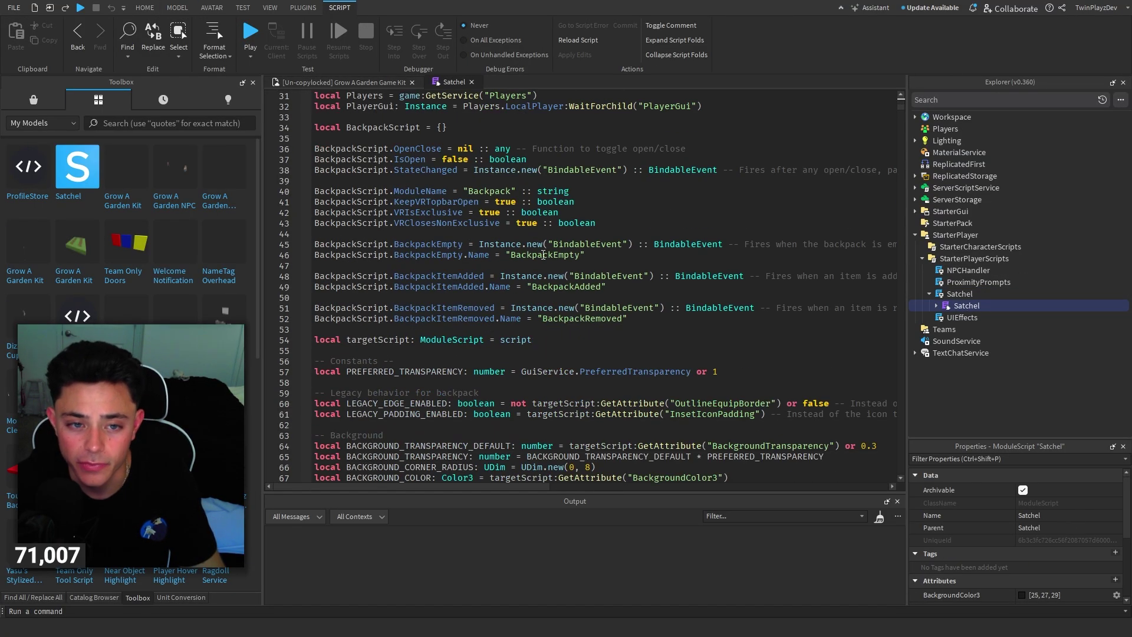
{"action": "left_click_drag", "start_coordinate": [690, 148], "coordinate": [315, 148]}
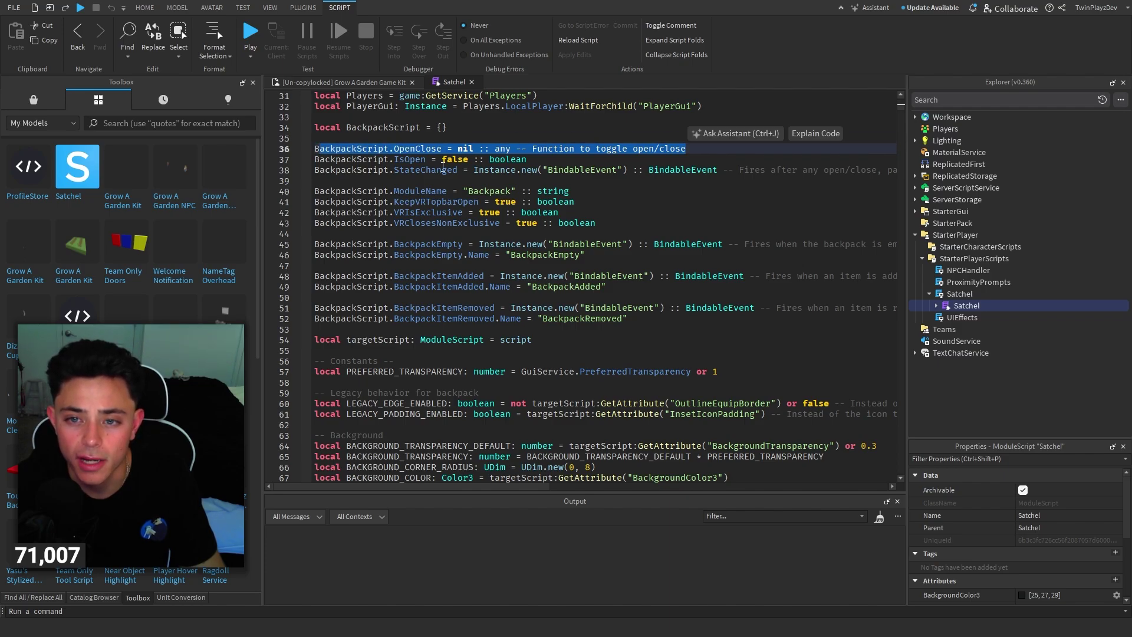
{"action": "left_click", "coordinate": [443, 169]}
{"action": "left_click", "coordinate": [636, 190]}
{"action": "left_click", "coordinate": [349, 170]}
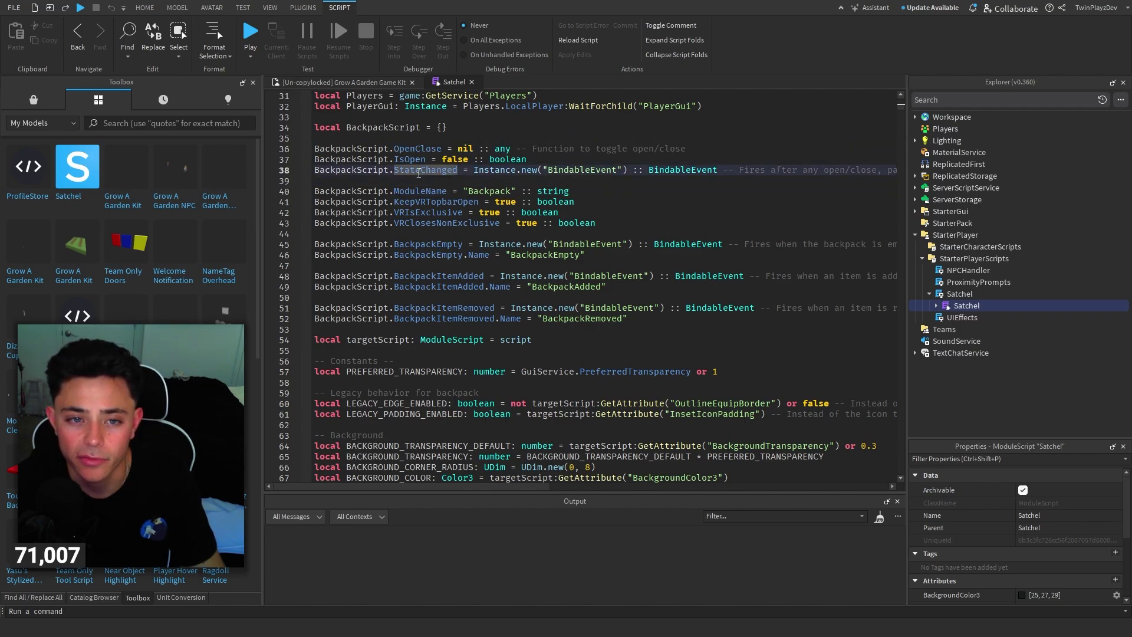
{"action": "left_click", "coordinate": [436, 191]}
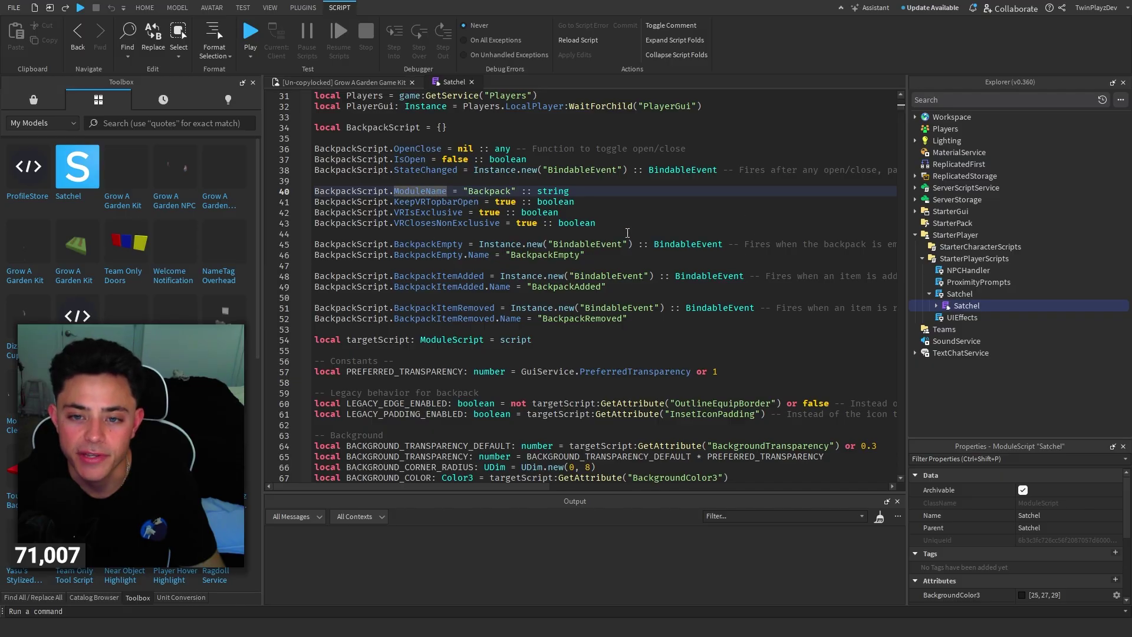
Examine the BackpackEmpty, BackpackItemAdded and BackpackItemRemoved event definitions in the Satchel ModuleScript
{"action": "left_click", "coordinate": [432, 245]}
{"action": "left_click", "coordinate": [431, 287]}
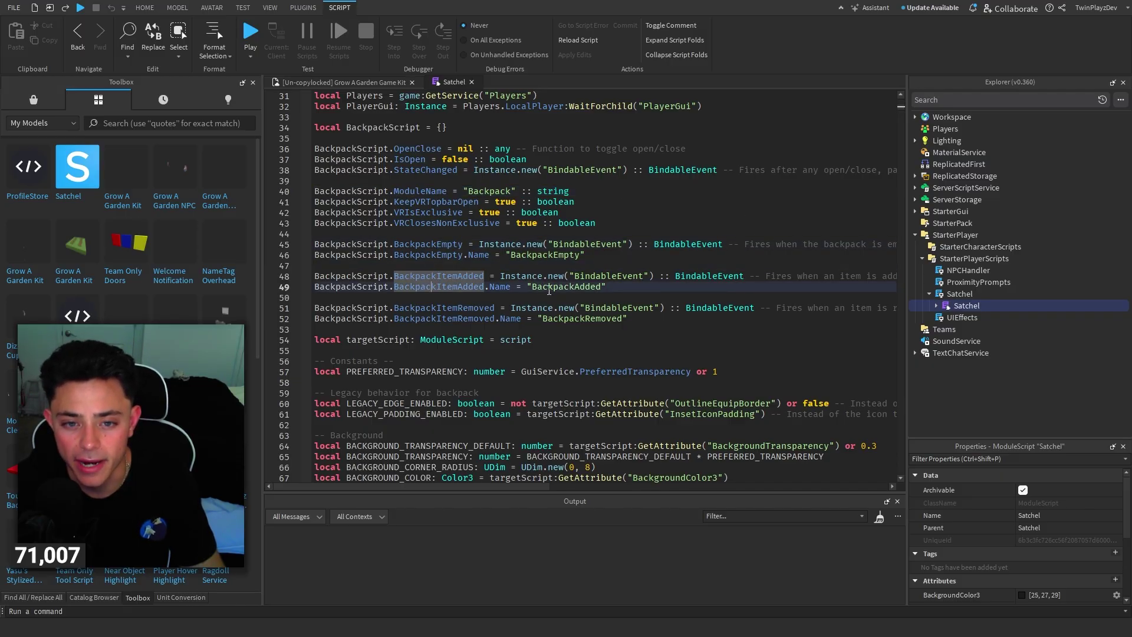
{"action": "left_click", "coordinate": [571, 288]}
{"action": "double_click", "coordinate": [570, 287]}
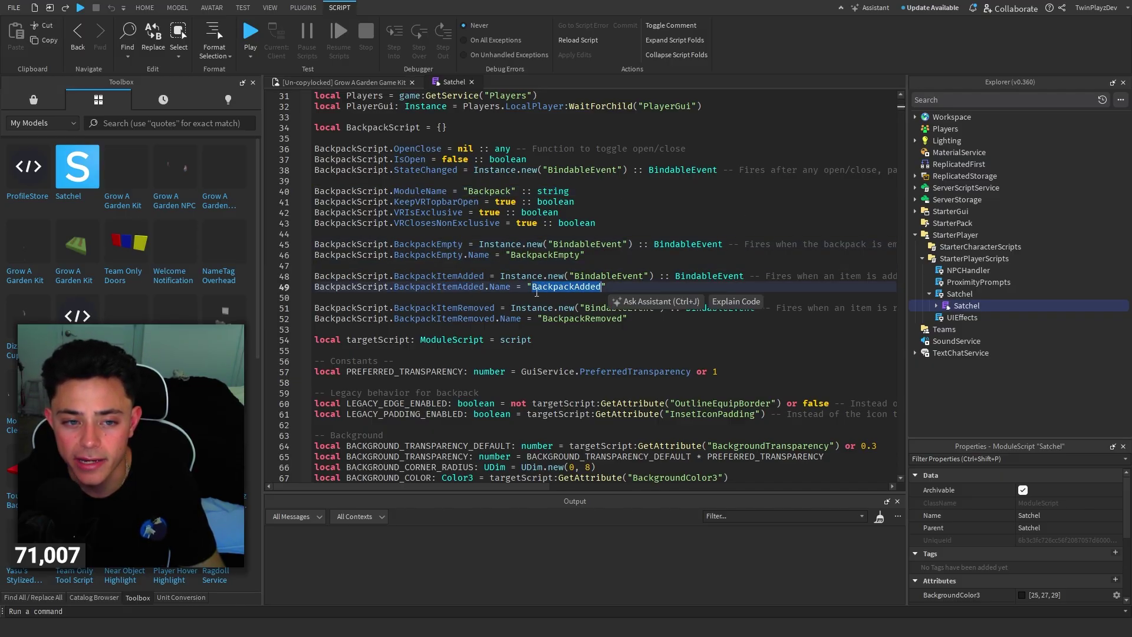
{"action": "double_click", "coordinate": [440, 319]}
Review the background, slot and tooltip constants in the Satchel ModuleScript
{"action": "scroll", "coordinate": [458, 288], "scroll_direction": "down", "scroll_amount": 6}
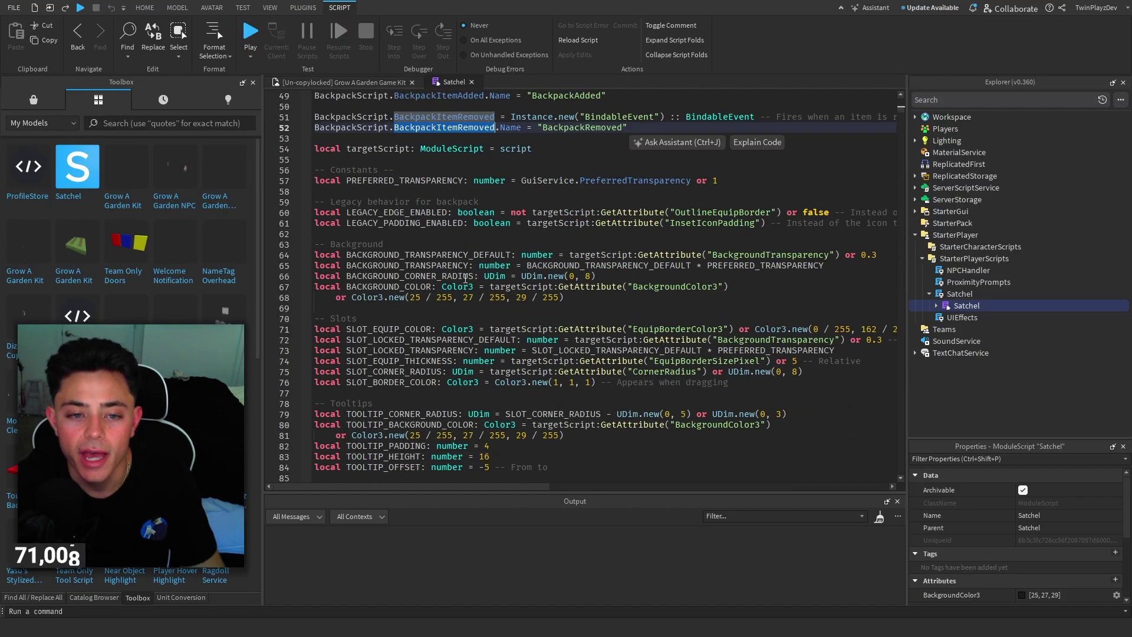
{"action": "scroll", "coordinate": [465, 279], "scroll_direction": "down", "scroll_amount": 2}
{"action": "left_click", "coordinate": [450, 374]}
{"action": "left_click", "coordinate": [443, 330]}
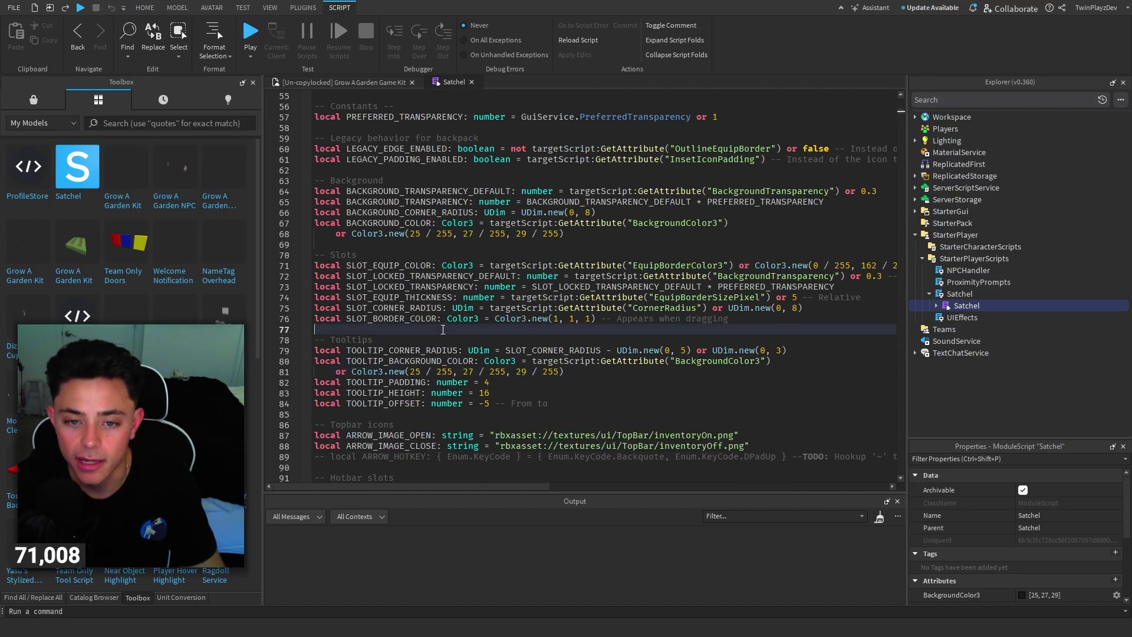
Explore the Packages folder inside the Satchel module, view its topbarplus module's code, and close that script
{"action": "left_click", "coordinate": [937, 306]}
{"action": "left_click", "coordinate": [944, 318]}
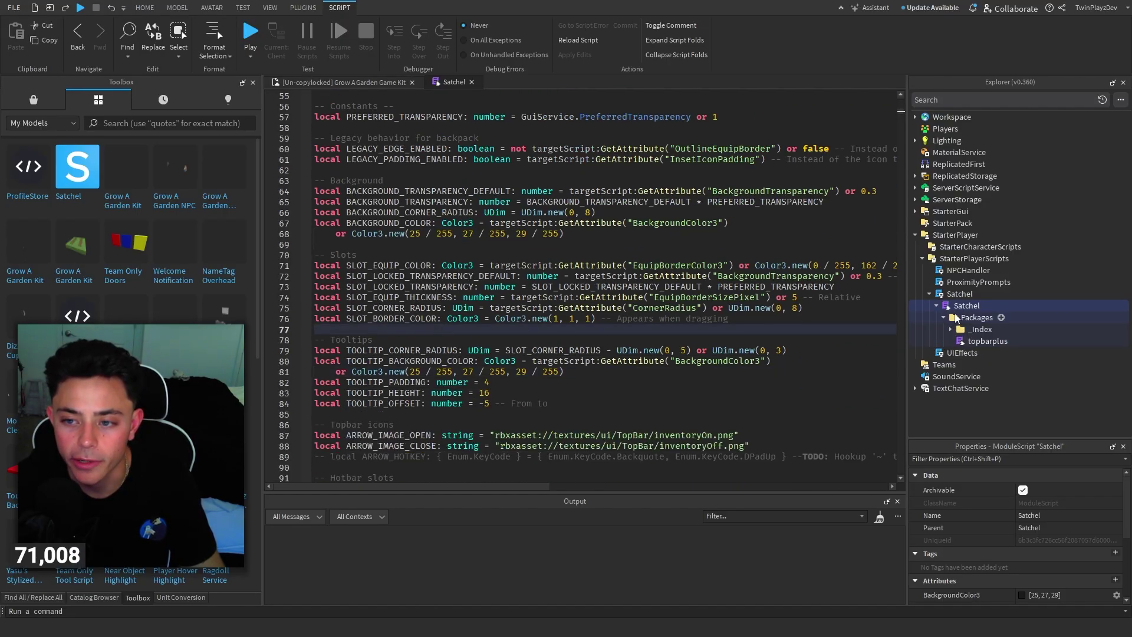
{"action": "left_click", "coordinate": [951, 329]}
{"action": "left_click", "coordinate": [959, 341]}
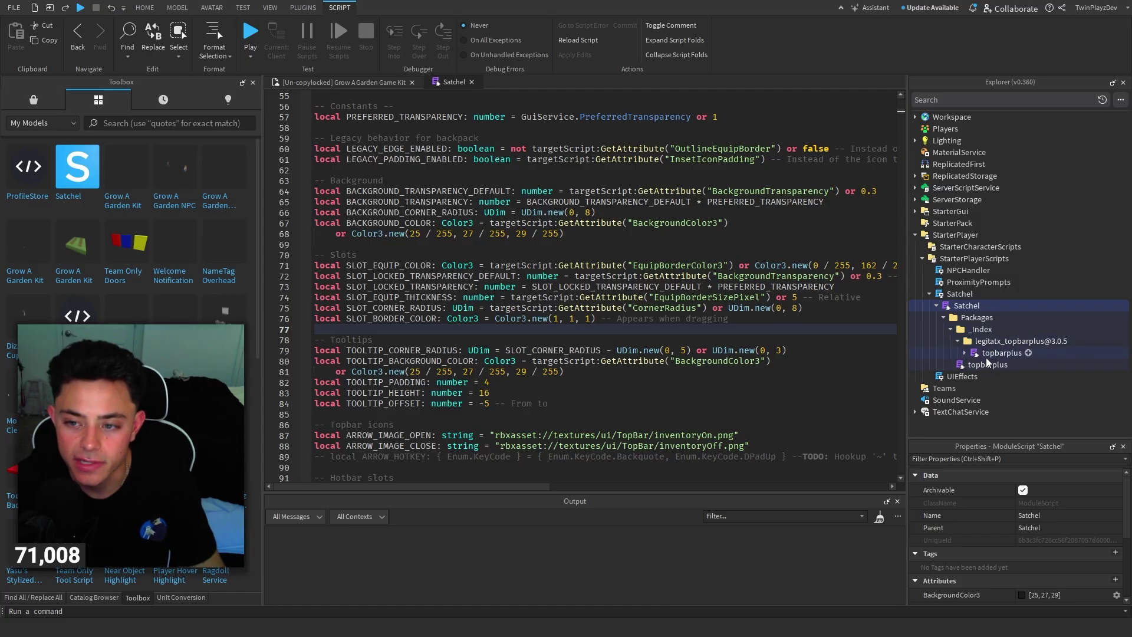
{"action": "left_click", "coordinate": [957, 342]}
{"action": "left_click", "coordinate": [951, 329]}
{"action": "double_click", "coordinate": [988, 341]}
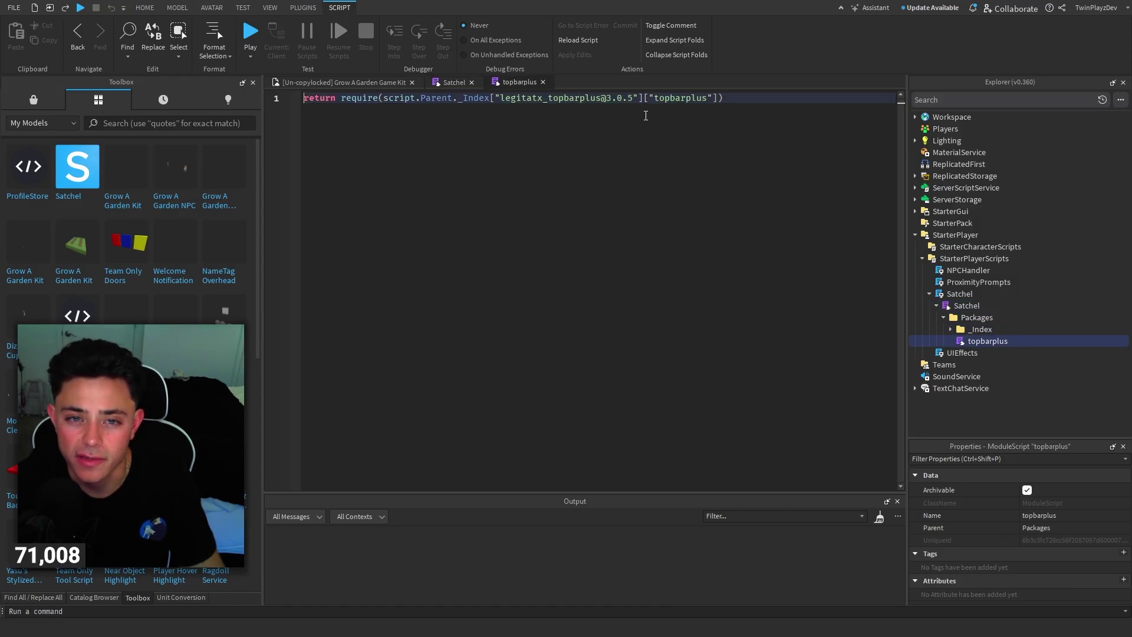
{"action": "left_click", "coordinate": [543, 84]}
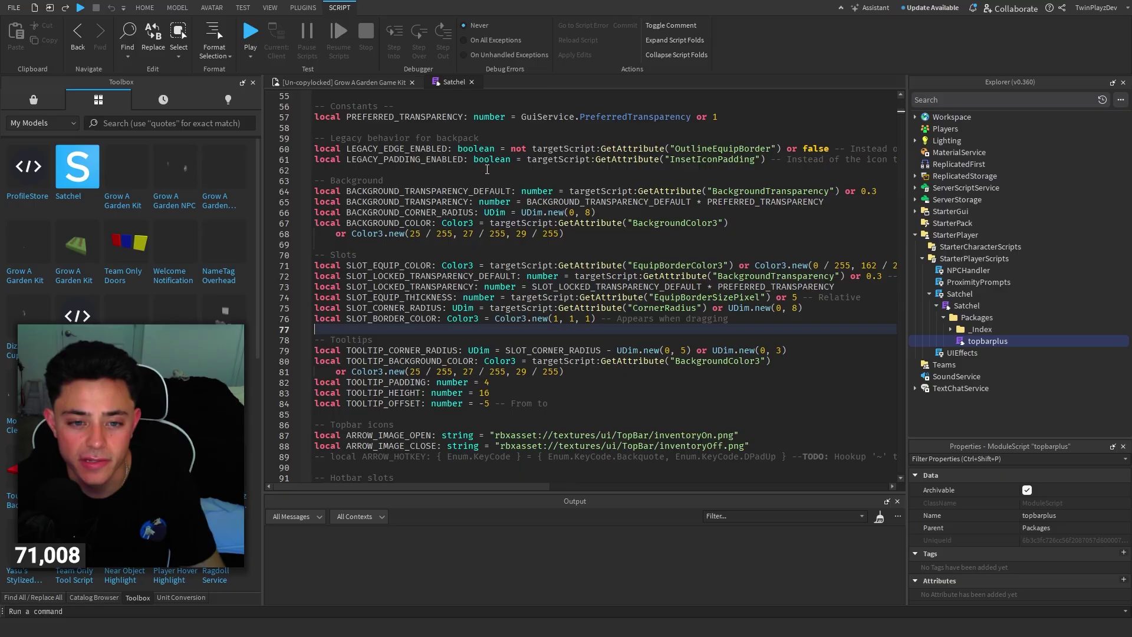
Review the Satchel ModuleScript's hotbar, search, font and input type settings down to the topbar logic
{"action": "scroll", "coordinate": [501, 263], "scroll_direction": "down", "scroll_amount": 10}
{"action": "scroll", "coordinate": [502, 262], "scroll_direction": "up", "scroll_amount": 5}
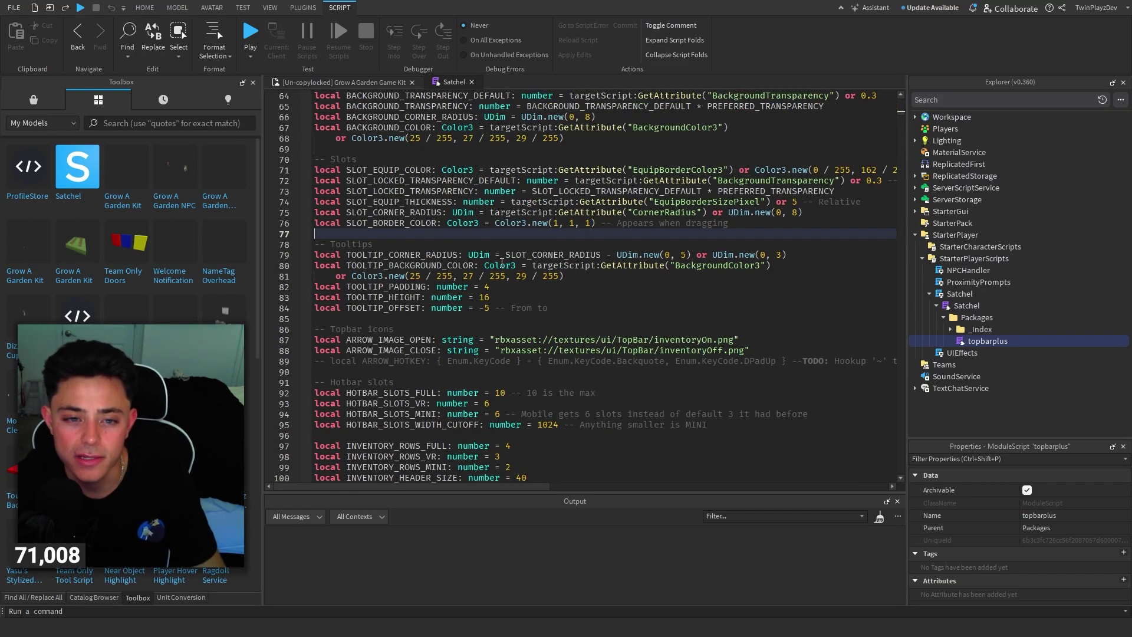
{"action": "scroll", "coordinate": [493, 269], "scroll_direction": "down", "scroll_amount": 5}
{"action": "scroll", "coordinate": [666, 250], "scroll_direction": "down", "scroll_amount": 12}
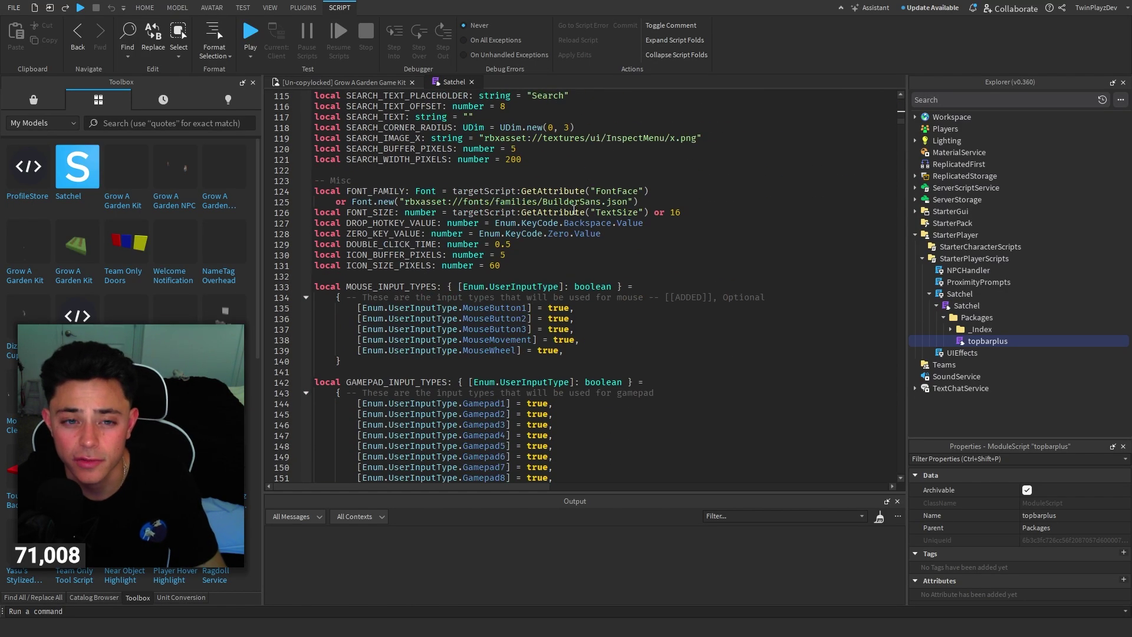
{"action": "scroll", "coordinate": [580, 203], "scroll_direction": "down", "scroll_amount": 11}
{"action": "scroll", "coordinate": [584, 216], "scroll_direction": "up", "scroll_amount": 6}
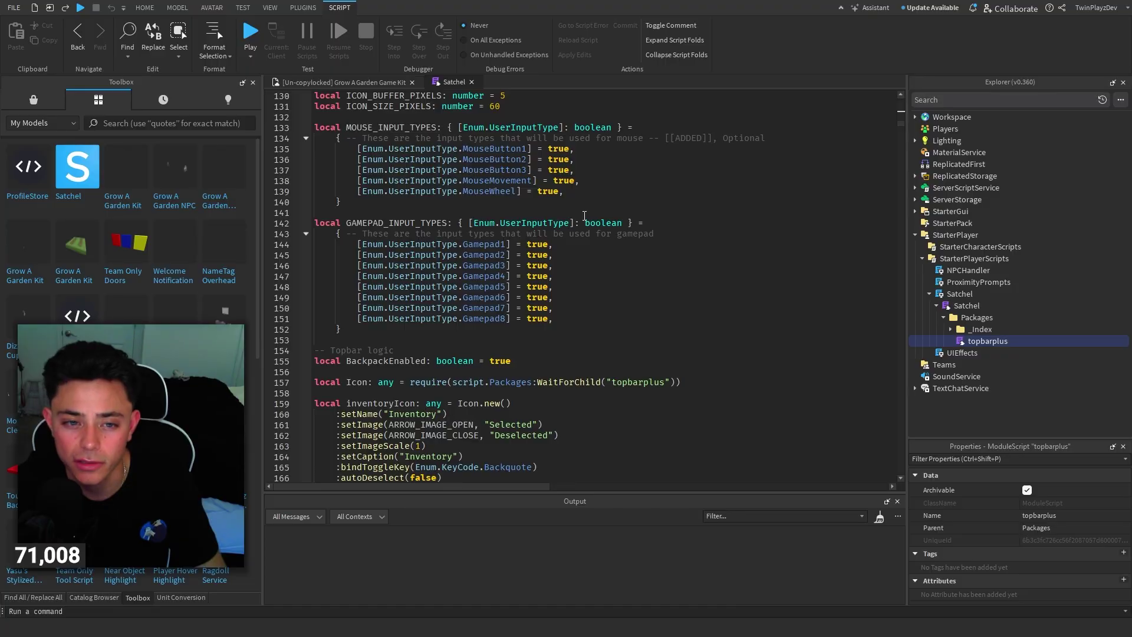
{"action": "scroll", "coordinate": [585, 216], "scroll_direction": "down", "scroll_amount": 4}
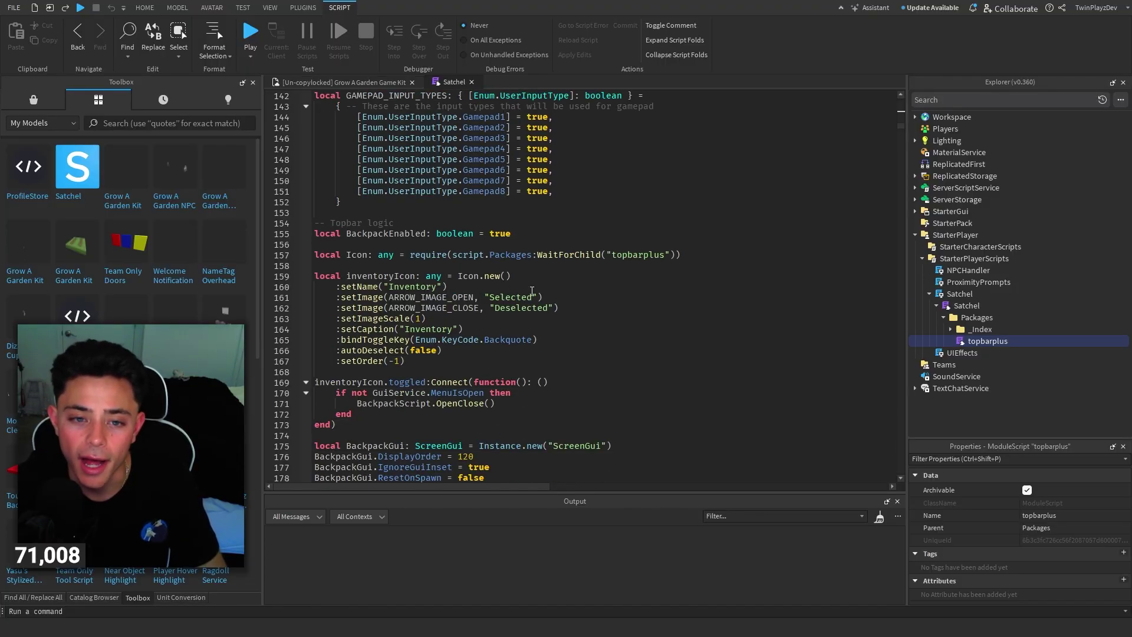
Examine the inventoryIcon setup block and the BackpackGui definitions that follow it in the Satchel ModuleScript
{"action": "scroll", "coordinate": [498, 296], "scroll_direction": "down", "scroll_amount": 3}
{"action": "left_click_drag", "start_coordinate": [495, 255], "coordinate": [315, 179]}
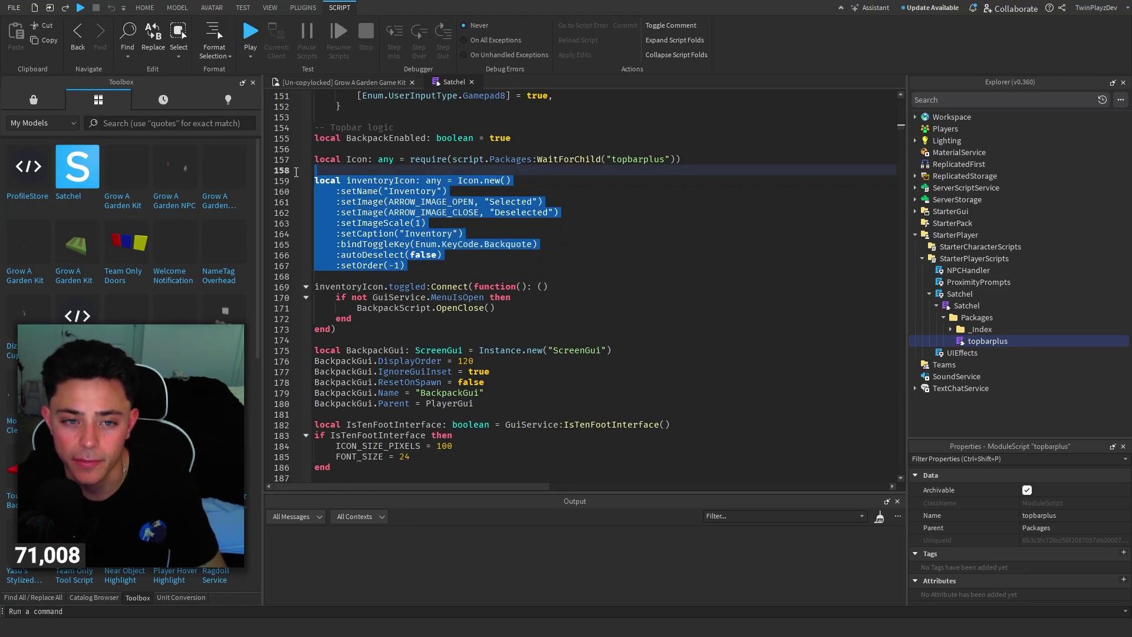
{"action": "left_click", "coordinate": [495, 256]}
{"action": "scroll", "coordinate": [495, 301], "scroll_direction": "down", "scroll_amount": 6}
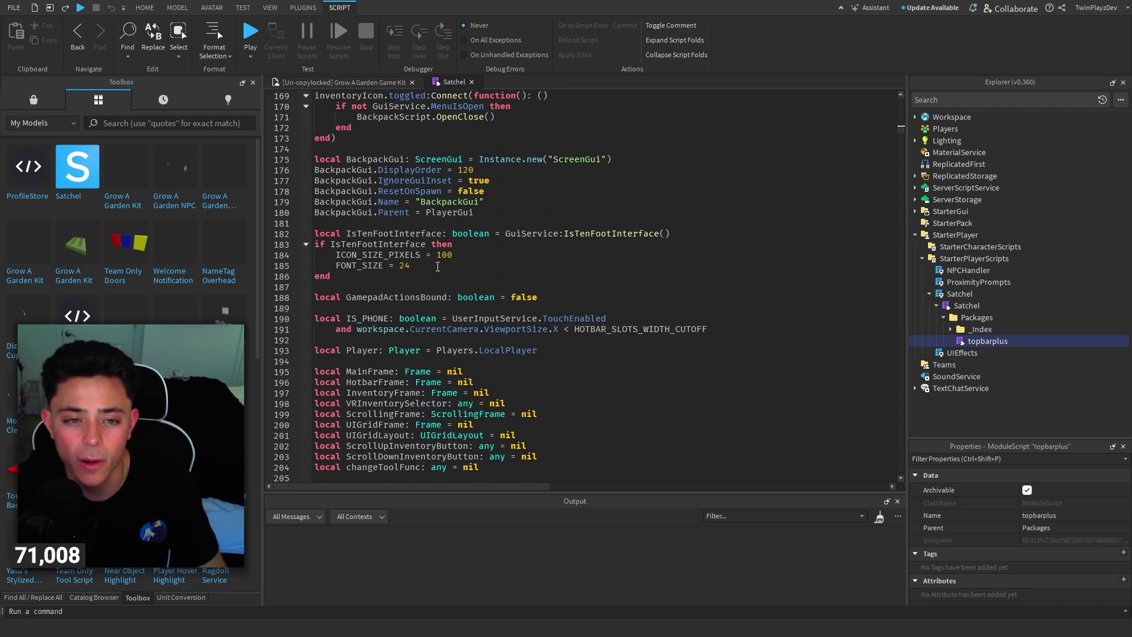
Review the Satchel ModuleScript from the BackpackGui setup and frame variables down to the empty-slot and inventory helper functions
{"action": "left_click_drag", "start_coordinate": [315, 160], "coordinate": [475, 213]}
{"action": "left_click", "coordinate": [499, 248]}
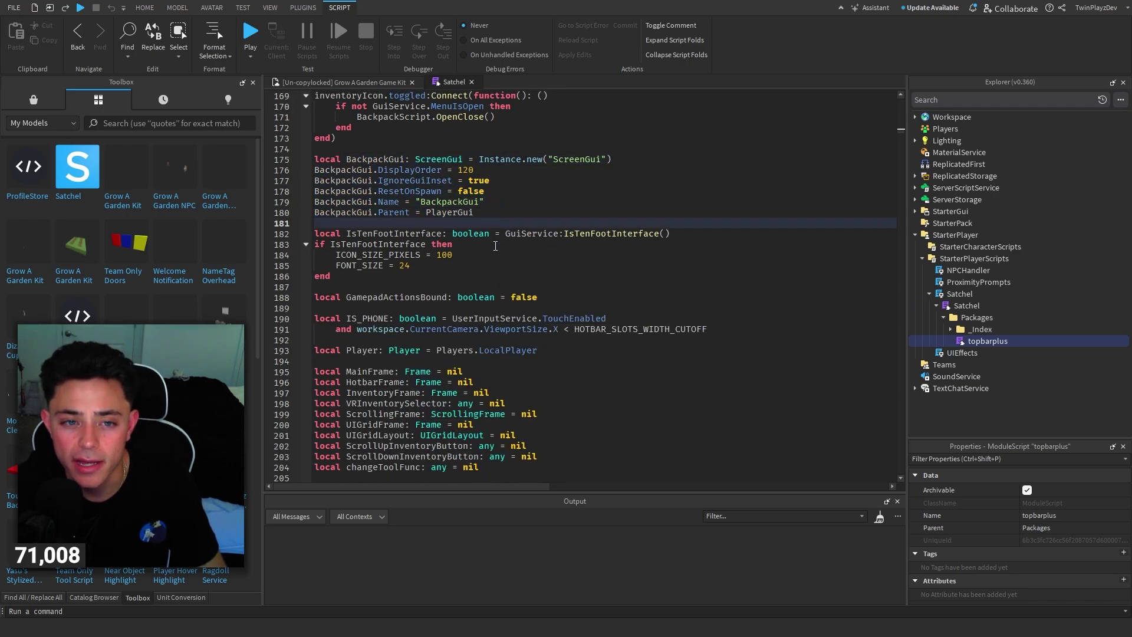
{"action": "scroll", "coordinate": [498, 247], "scroll_direction": "down", "scroll_amount": 11}
{"action": "scroll", "coordinate": [499, 248], "scroll_direction": "down", "scroll_amount": 1}
{"action": "scroll", "coordinate": [499, 248], "scroll_direction": "up", "scroll_amount": 3}
{"action": "left_click_drag", "start_coordinate": [315, 234], "coordinate": [696, 404]}
{"action": "left_click", "coordinate": [657, 340]}
{"action": "scroll", "coordinate": [615, 321], "scroll_direction": "down", "scroll_amount": 16}
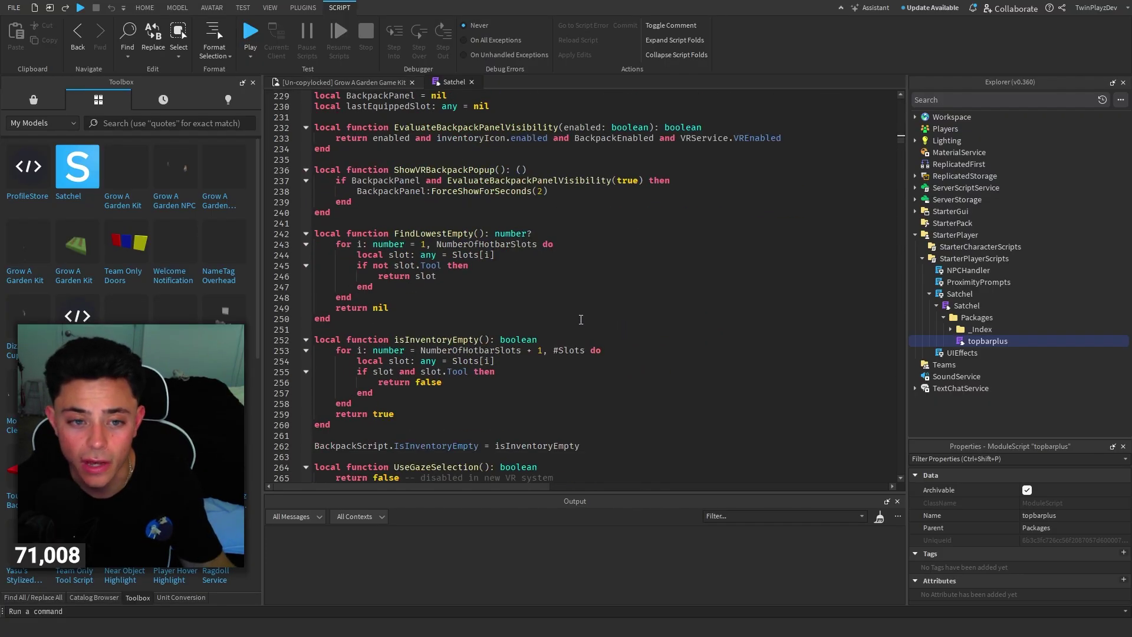
{"action": "left_click_drag", "start_coordinate": [900, 144], "coordinate": [860, 99]}
Close the Satchel script and collapse the Satchel script's hierarchy under StarterPlayerScripts
{"action": "left_click", "coordinate": [472, 82]}
{"action": "left_click", "coordinate": [688, 268]}
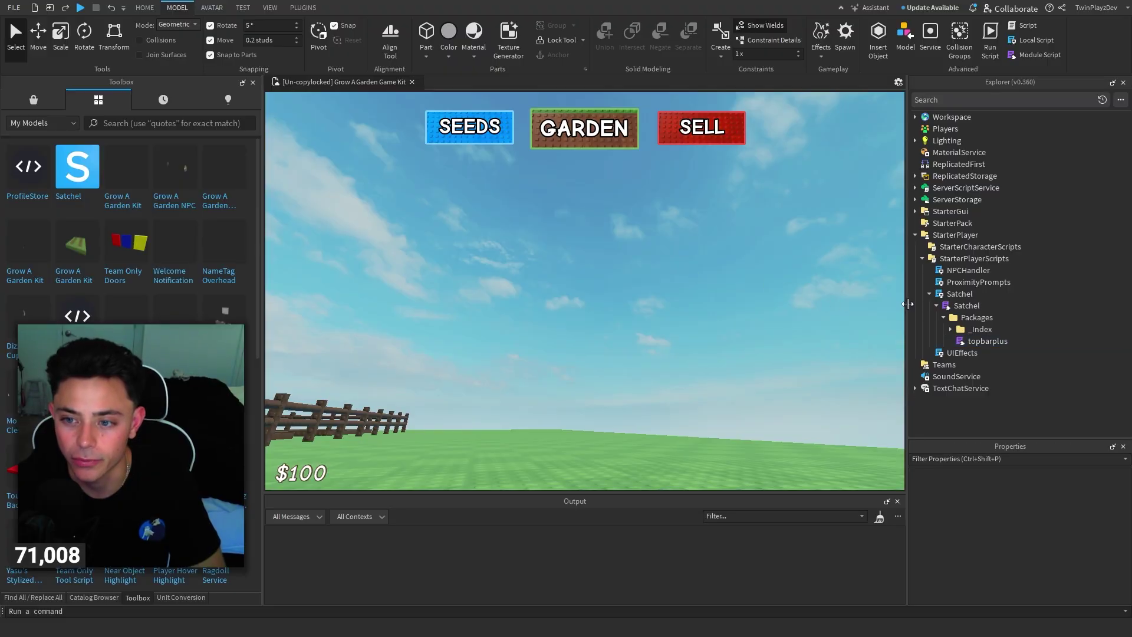
{"action": "left_click", "coordinate": [929, 294]}
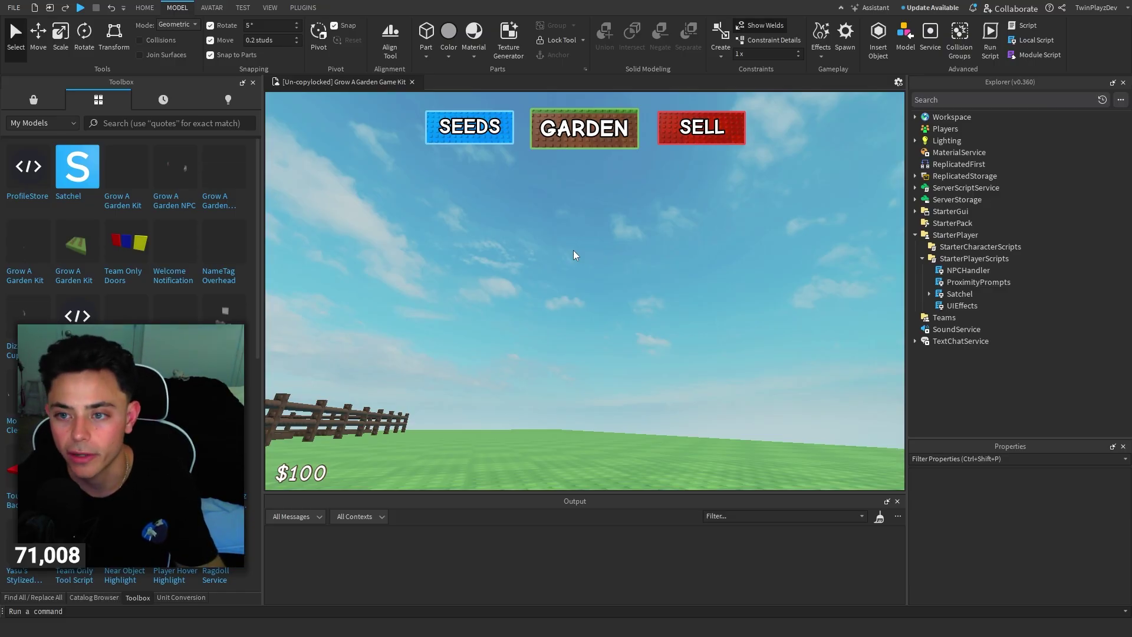
{"action": "left_click", "coordinate": [144, 8]}
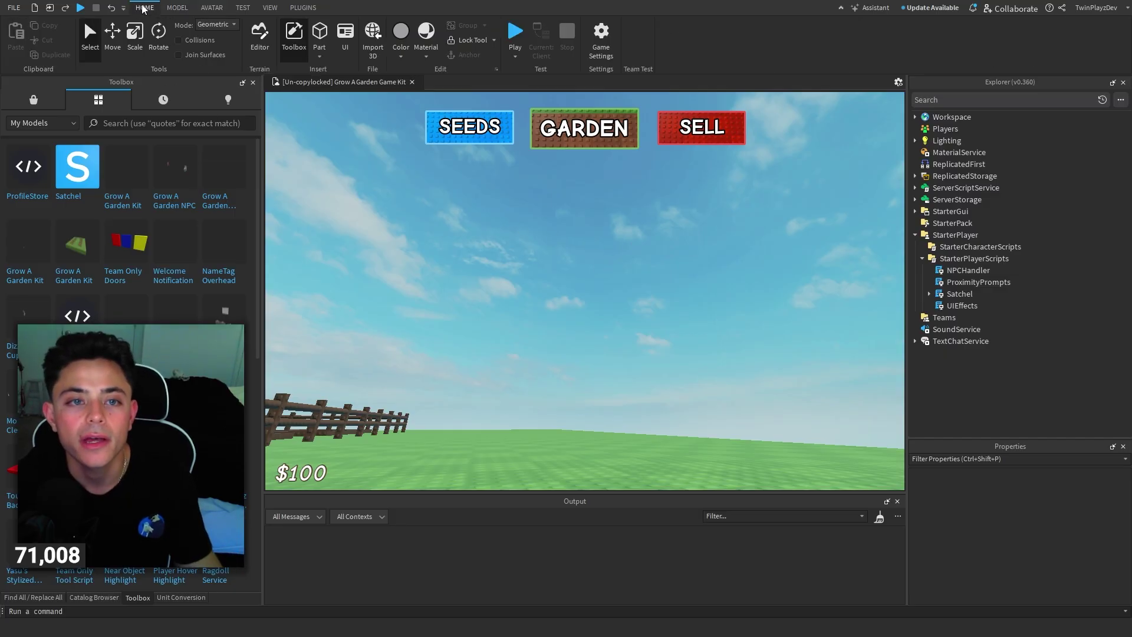
Copy the Carrot Seed tool from the CropSeeds folder in ServerStorage and paste it into StarterPack
{"action": "right_click_drag", "start_coordinate": [618, 295], "coordinate": [616, 296]}
{"action": "left_click", "coordinate": [915, 200]}
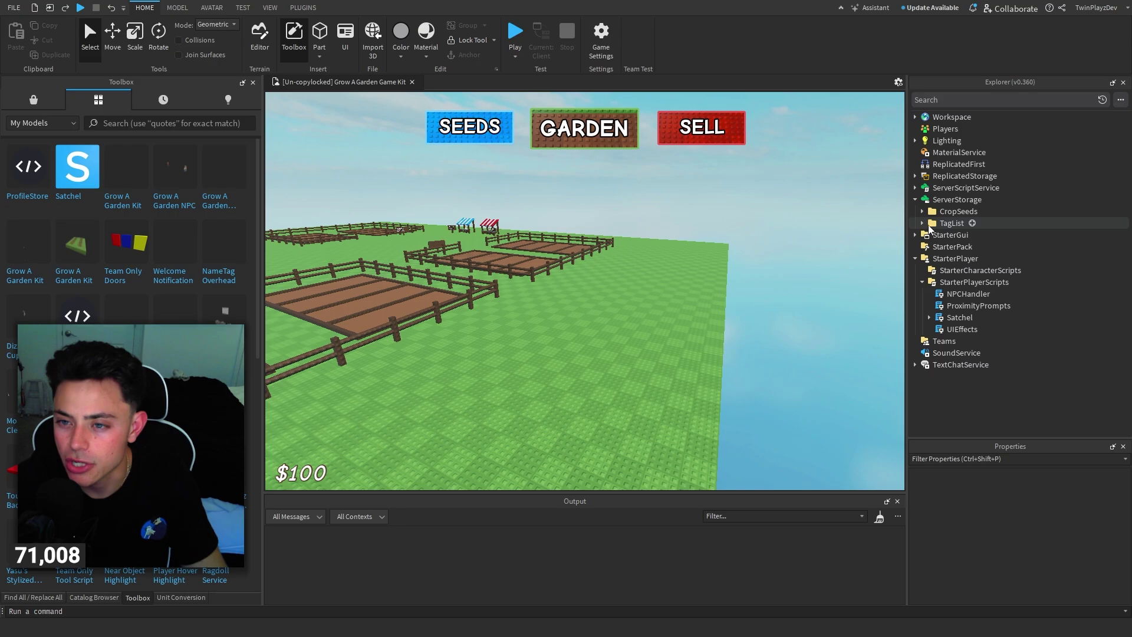
{"action": "left_click", "coordinate": [922, 223]}
{"action": "left_click", "coordinate": [923, 223]}
{"action": "left_click", "coordinate": [922, 211]}
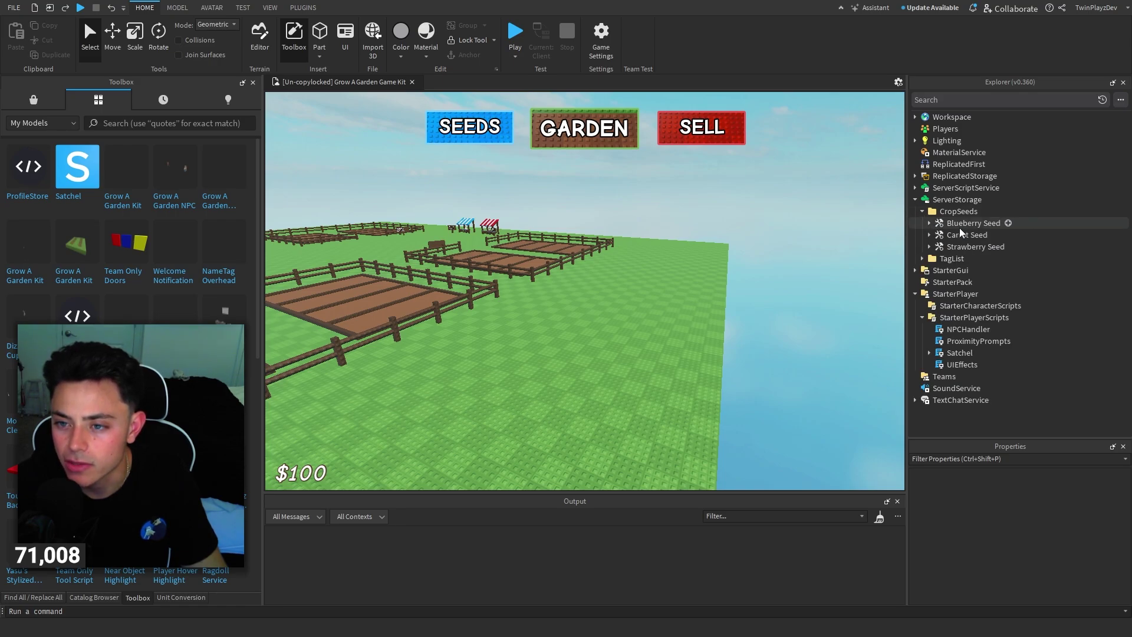
{"action": "left_click", "coordinate": [961, 235]}
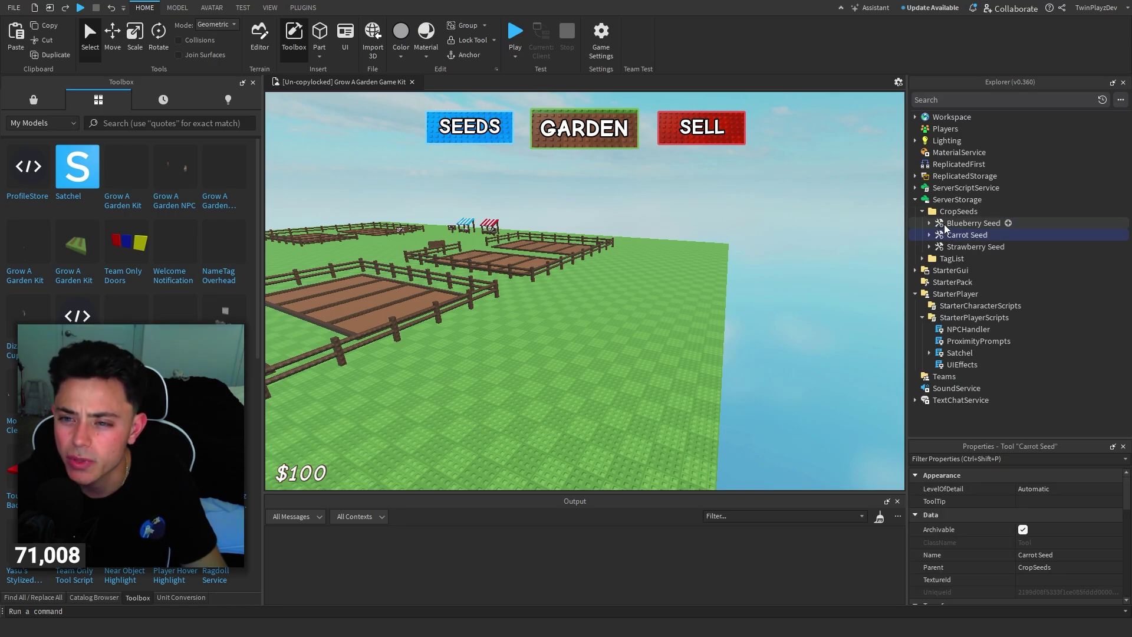
{"action": "left_click", "coordinate": [922, 211]}
{"action": "left_click", "coordinate": [915, 199]}
{"action": "left_click", "coordinate": [950, 223]}
{"action": "right_click", "coordinate": [943, 224]}
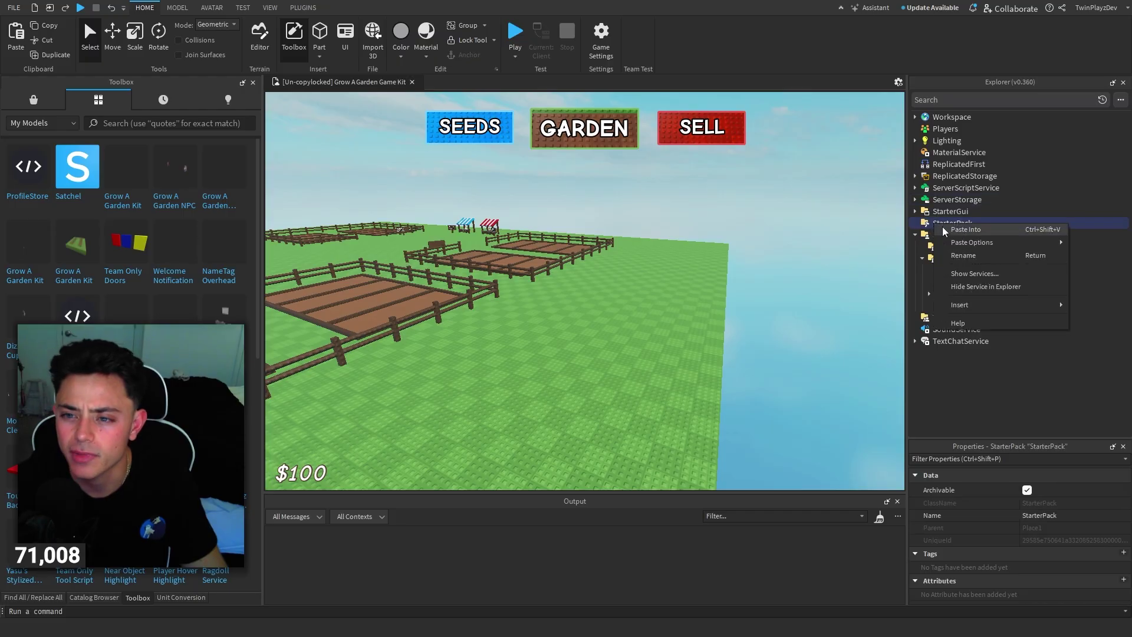
{"action": "left_click", "coordinate": [965, 229]}
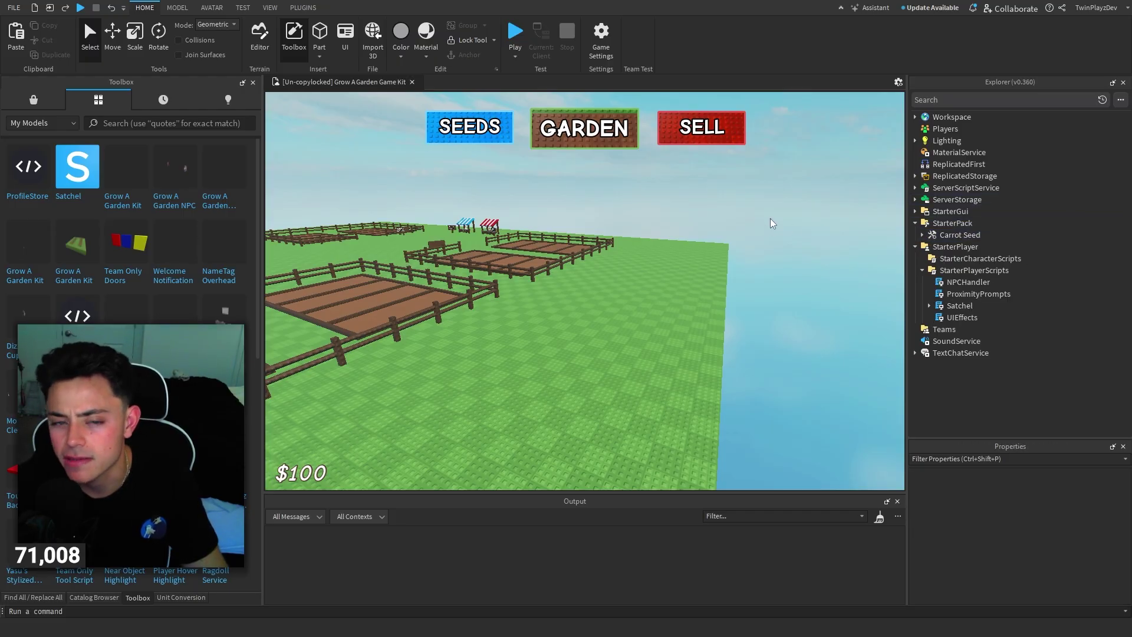
{"action": "scroll", "coordinate": [772, 223], "scroll_direction": "up", "scroll_amount": 5}
{"action": "scroll", "coordinate": [772, 222], "scroll_direction": "down", "scroll_amount": 5}
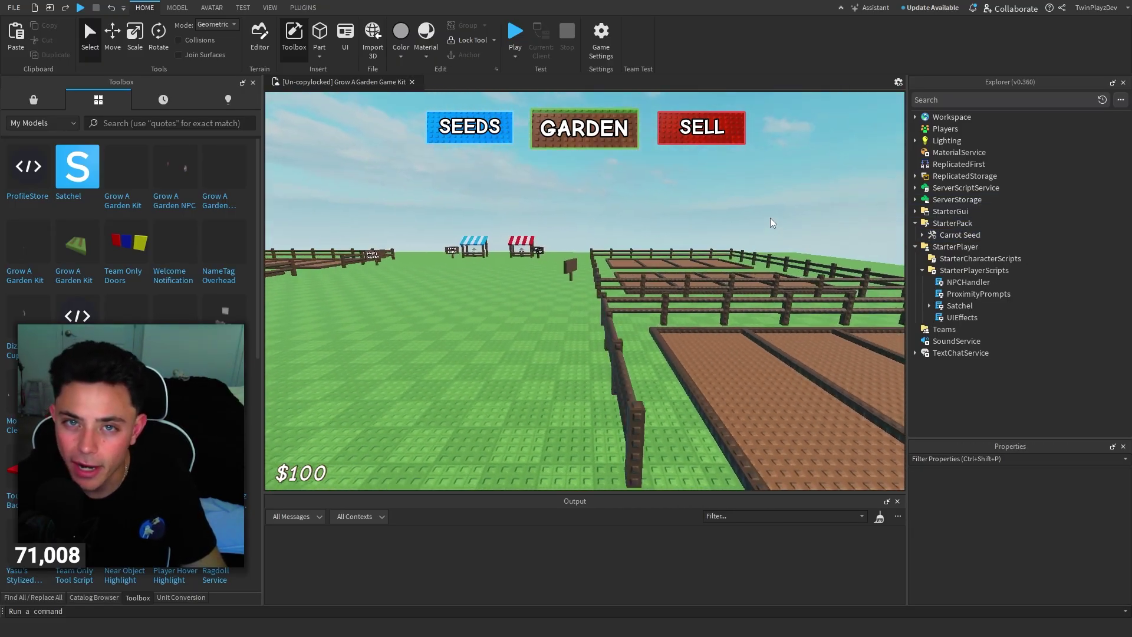
{"action": "scroll", "coordinate": [758, 219], "scroll_direction": "down", "scroll_amount": 5}
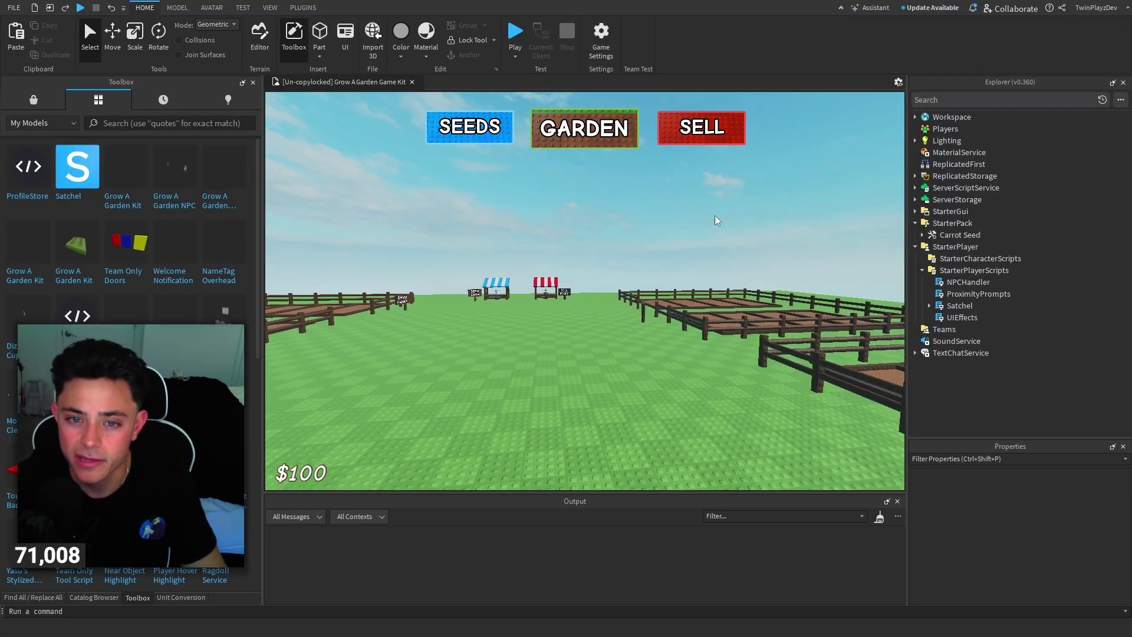
{"action": "scroll", "coordinate": [676, 219], "scroll_direction": "up", "scroll_amount": 3}
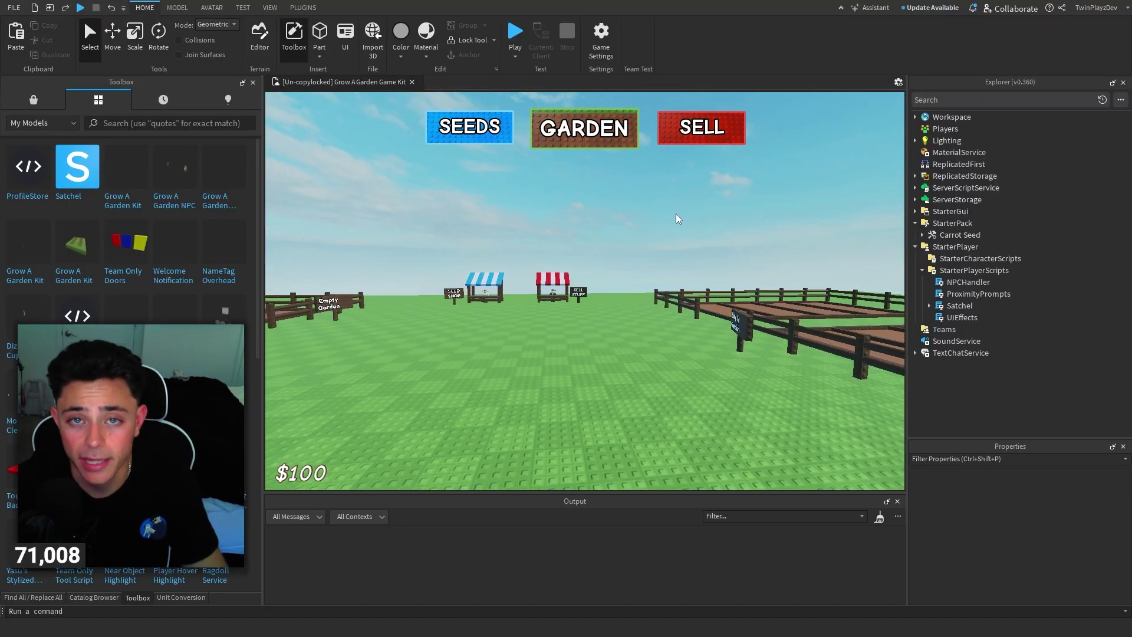
{"action": "scroll", "coordinate": [646, 214], "scroll_direction": "down", "scroll_amount": 5}
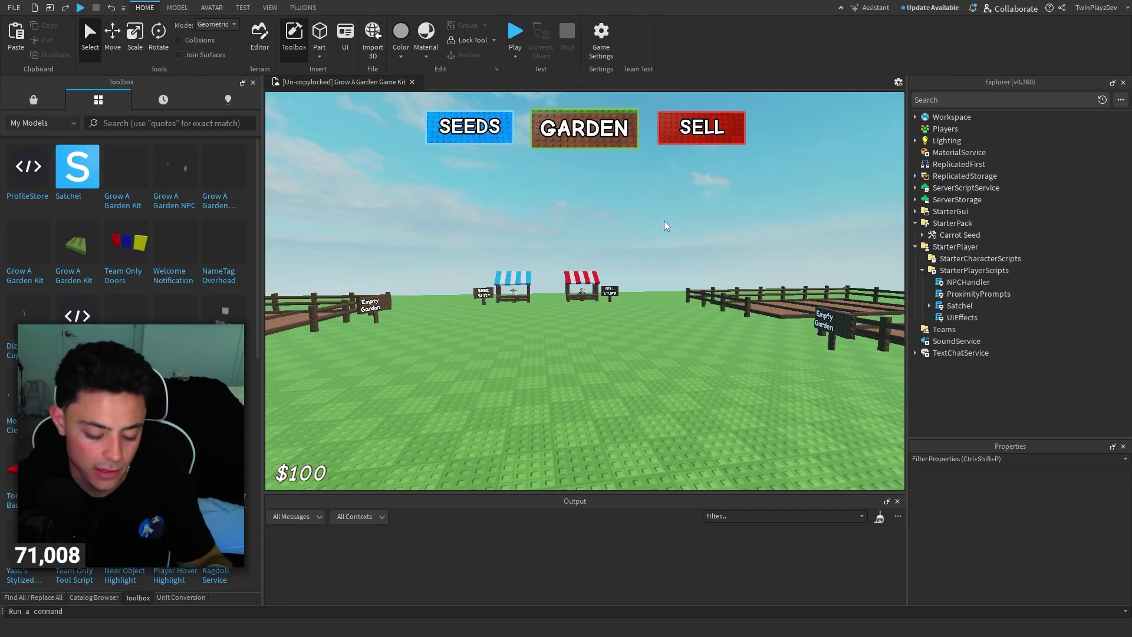
{"action": "scroll", "coordinate": [666, 226], "scroll_direction": "down", "scroll_amount": 5}
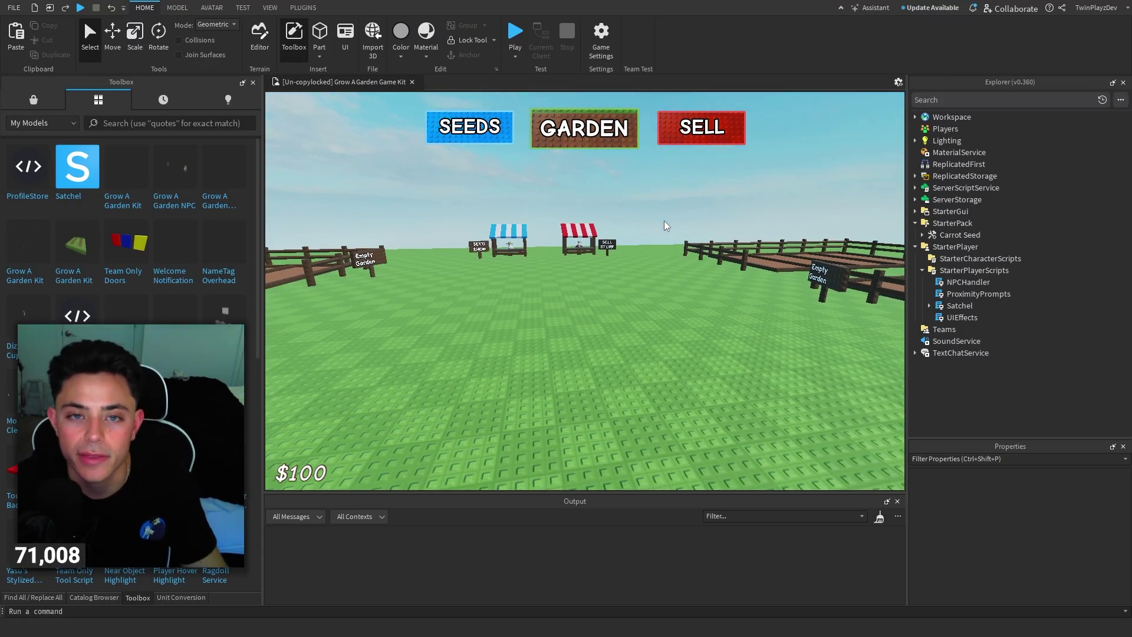
Start a playtest of the game and clear the output log
{"action": "left_click", "coordinate": [514, 34]}
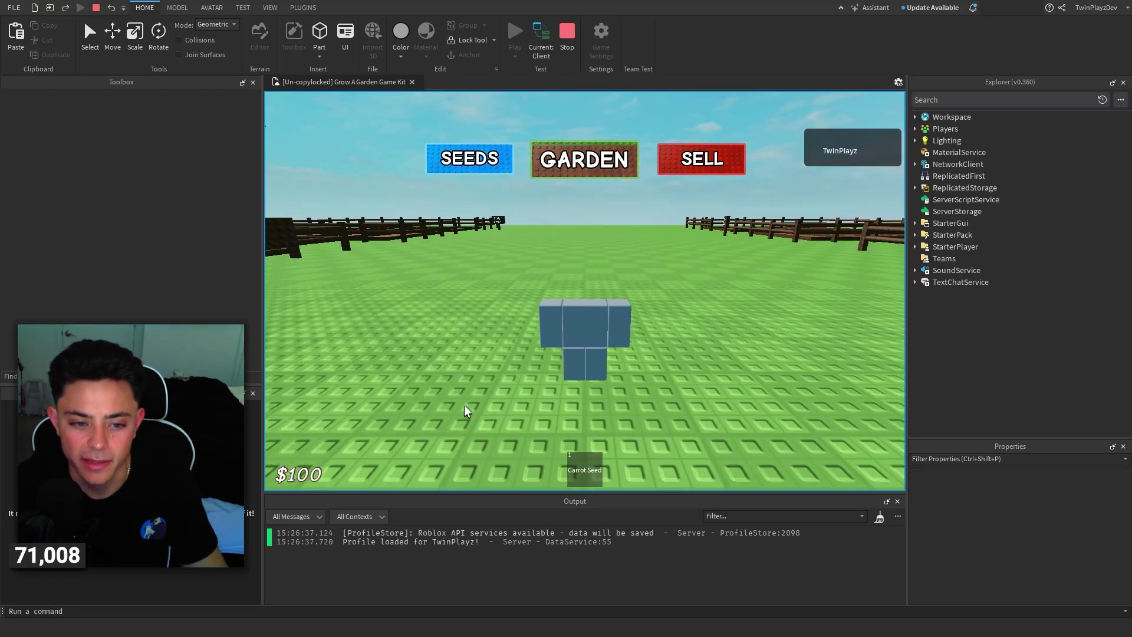
{"action": "left_click", "coordinate": [879, 516]}
{"action": "right_click_drag", "start_coordinate": [784, 431], "coordinate": [632, 376]}
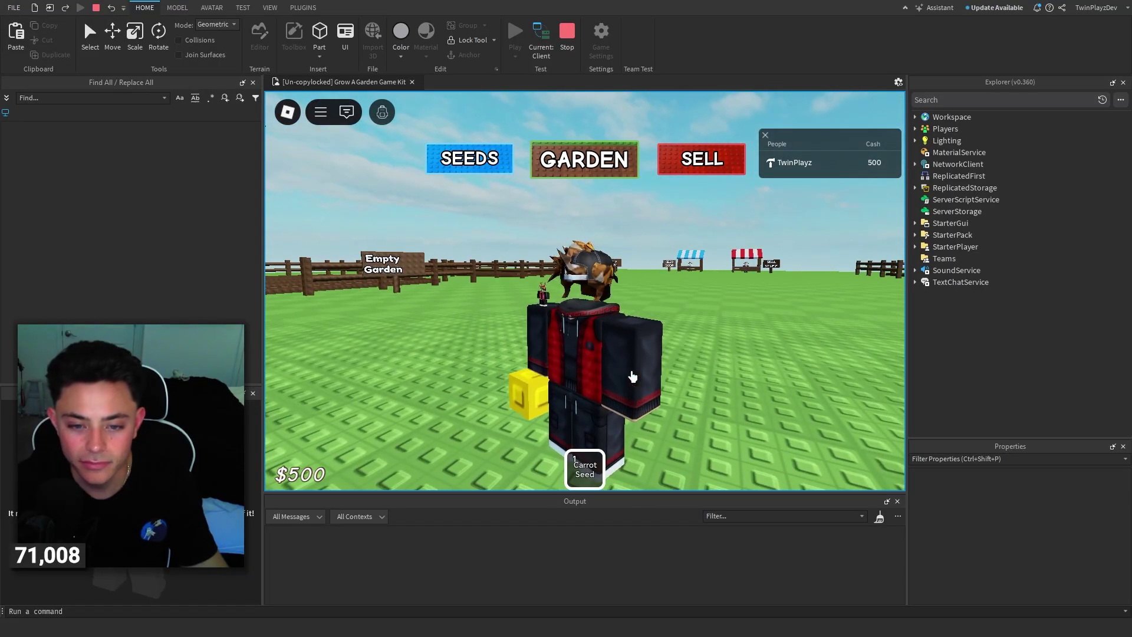
Test equipping and unequipping the Carrot Seed from the hotbar
{"action": "left_click", "coordinate": [587, 475]}
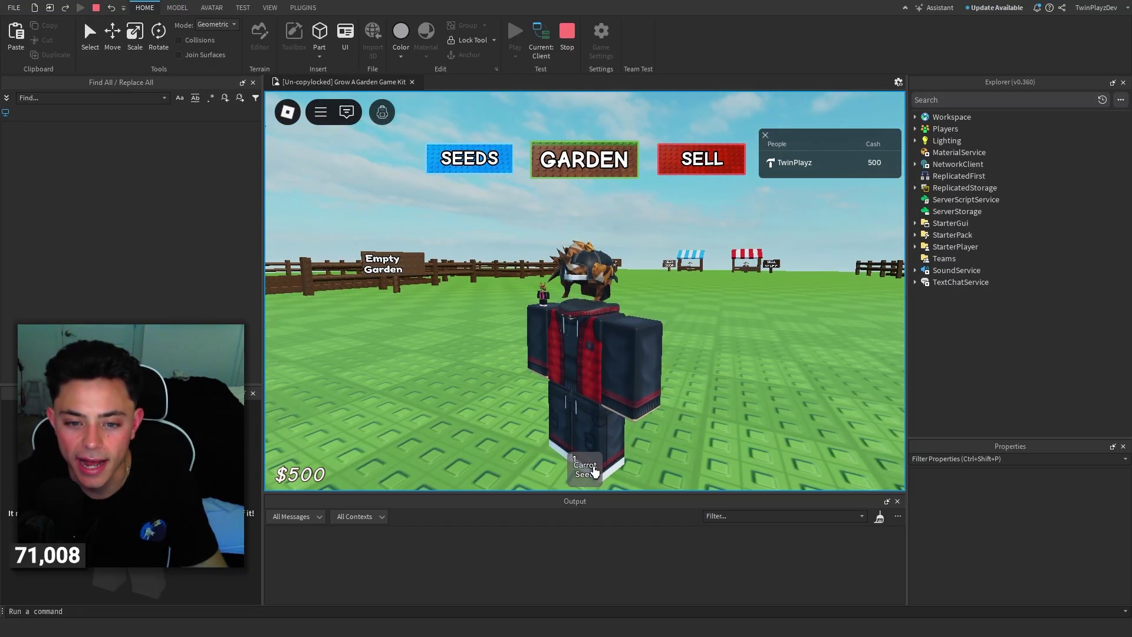
{"action": "left_click", "coordinate": [594, 471]}
{"action": "left_click", "coordinate": [593, 471]}
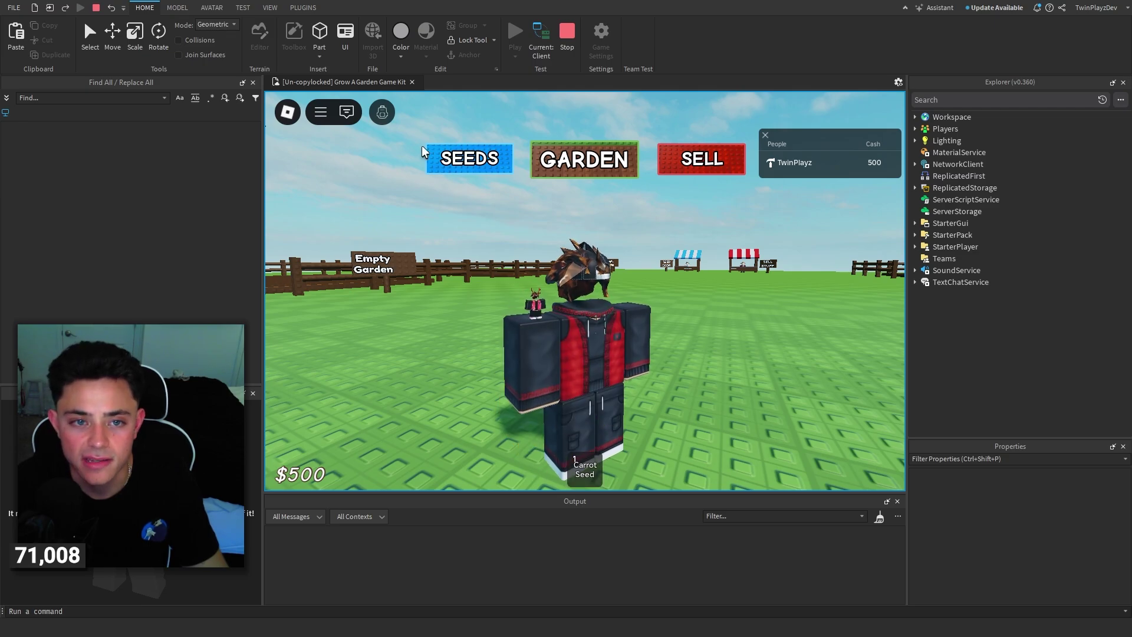
Open the Satchel backpack, try moving the Carrot Seed between the inventory and hotbar, and close it with the seed stored in the inventory
{"action": "left_click", "coordinate": [389, 114]}
{"action": "left_click_drag", "start_coordinate": [416, 468], "coordinate": [480, 372]}
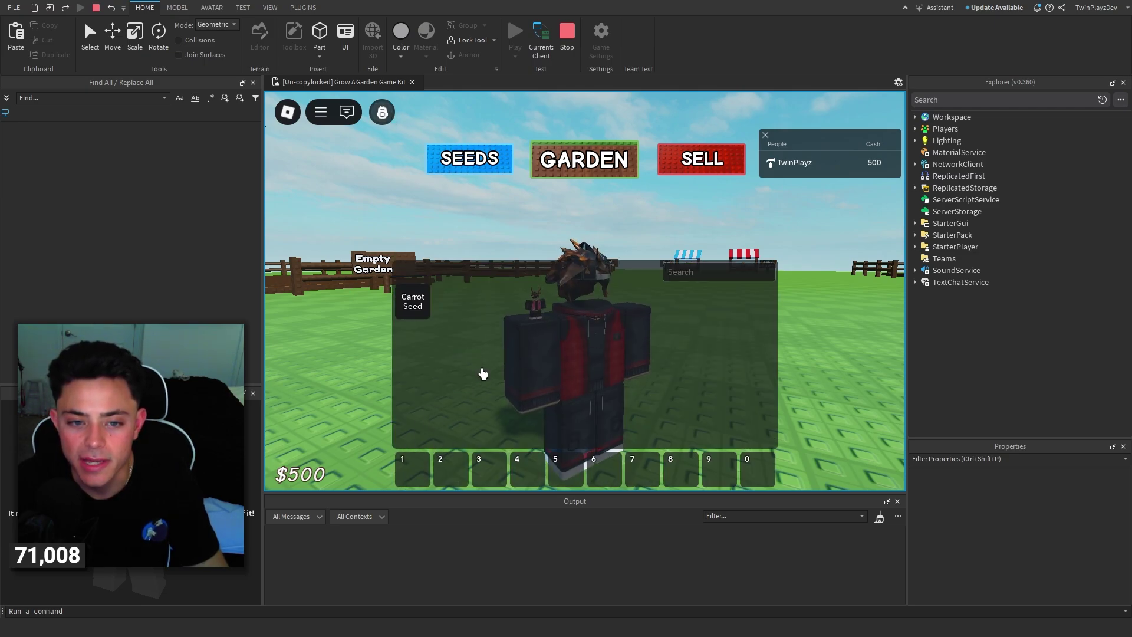
{"action": "left_click", "coordinate": [435, 307]}
{"action": "left_click_drag", "start_coordinate": [438, 311], "coordinate": [501, 475]}
{"action": "left_click_drag", "start_coordinate": [612, 474], "coordinate": [475, 299]}
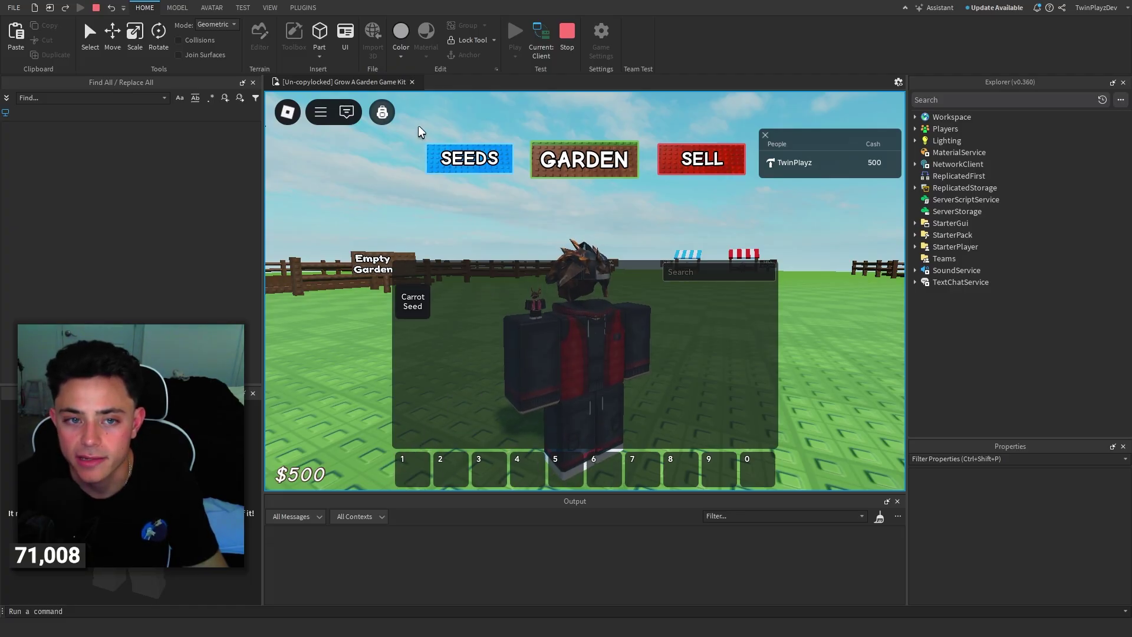
{"action": "left_click", "coordinate": [382, 112]}
{"action": "key", "text": "s"}
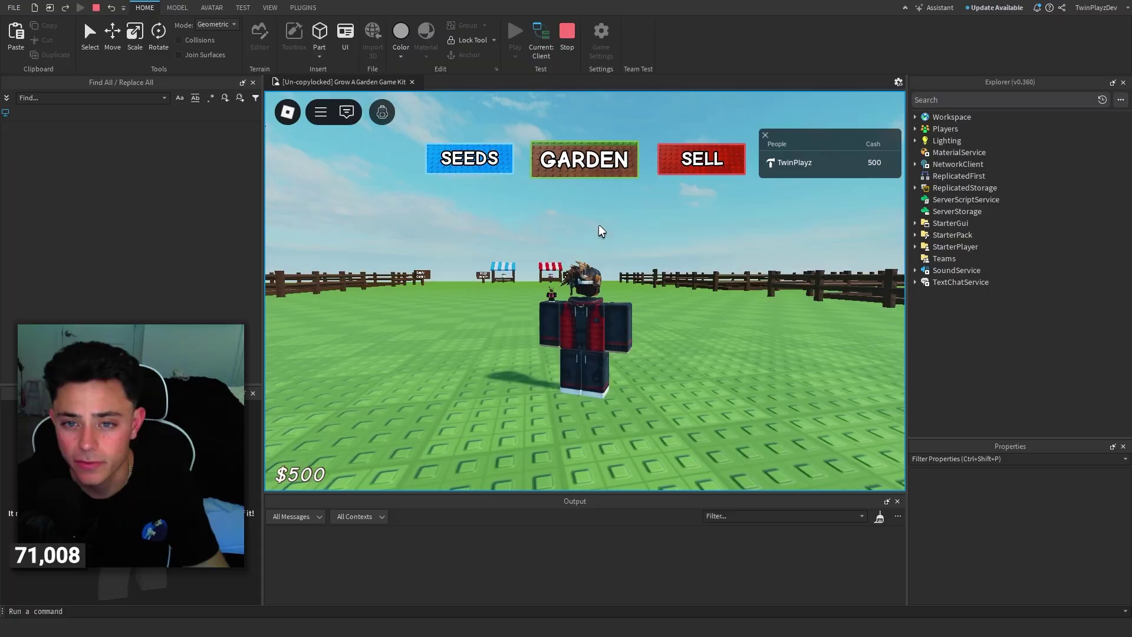
Move the Carrot Seed from the backpack inventory to hotbar slot 1, close the backpack and equip the seed
{"action": "left_click", "coordinate": [382, 112]}
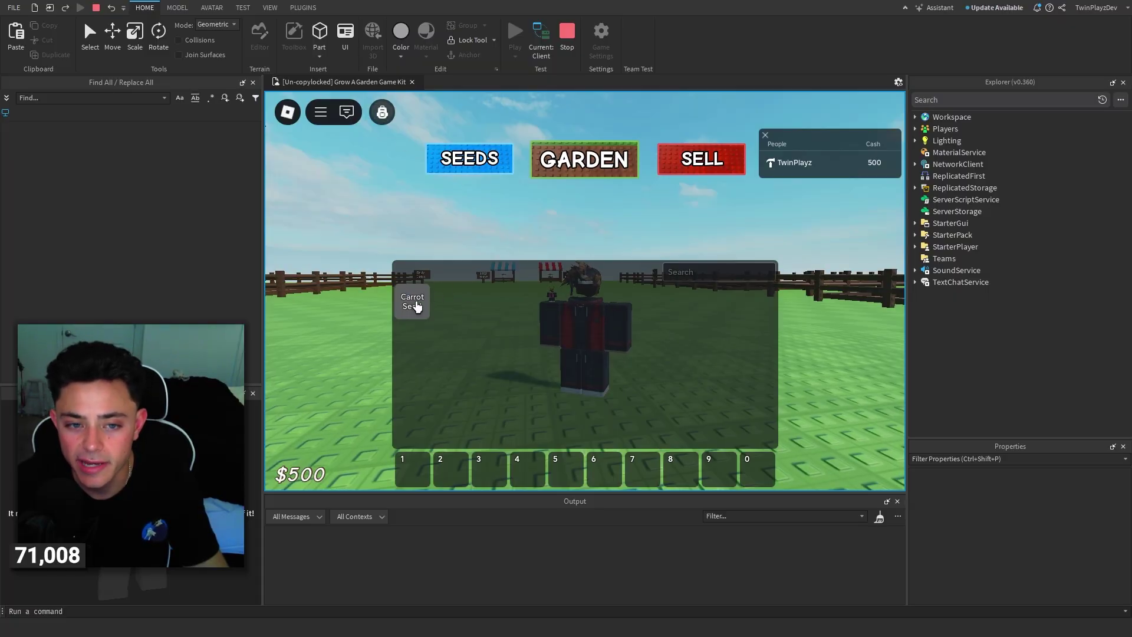
{"action": "left_click_drag", "start_coordinate": [416, 306], "coordinate": [414, 477]}
{"action": "left_click", "coordinate": [396, 112]}
{"action": "key", "text": "1"}
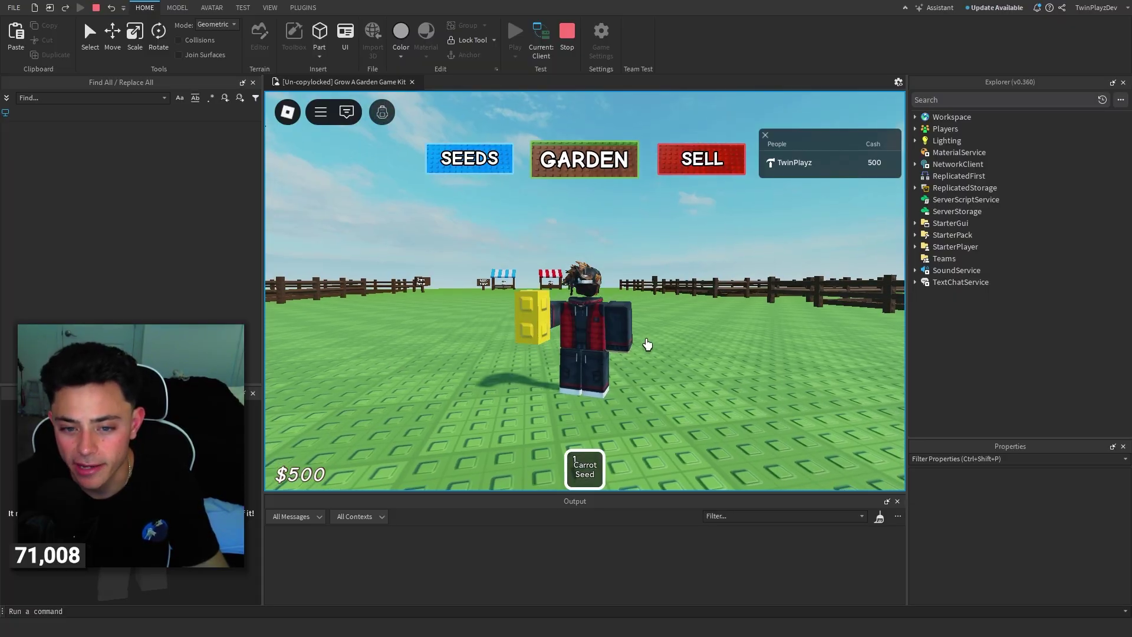
{"action": "key", "text": "s"}
{"action": "key", "text": "1"}
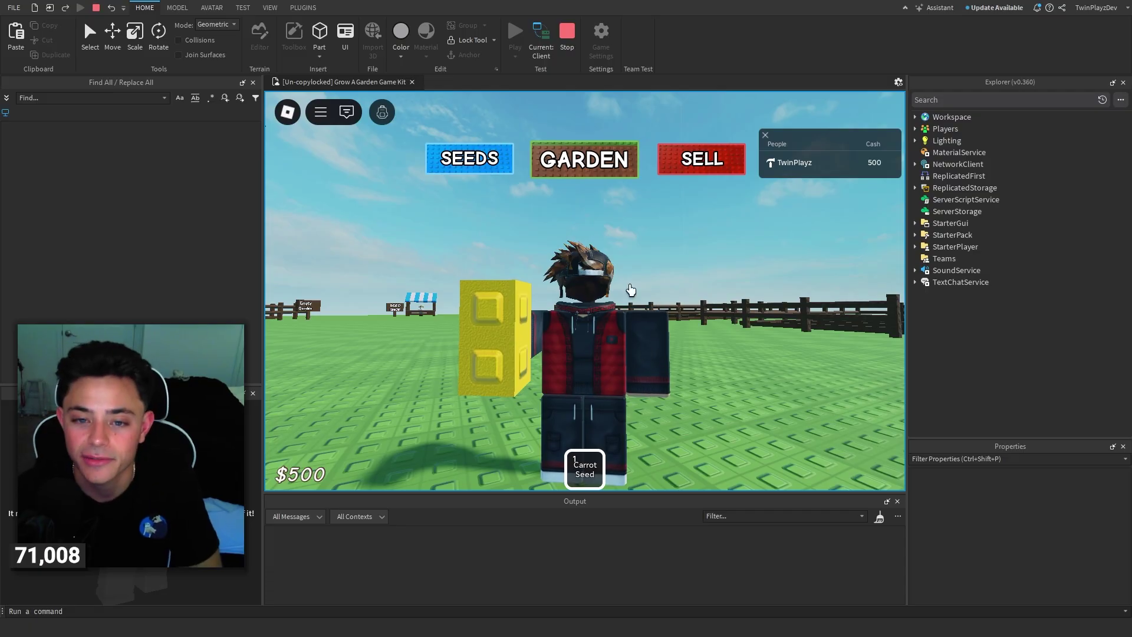
Test rearranging the Carrot Seed between hotbar slots 5 and 1 while toggling the backpack, and walk the character around with it closed
{"action": "key", "text": "grave"}
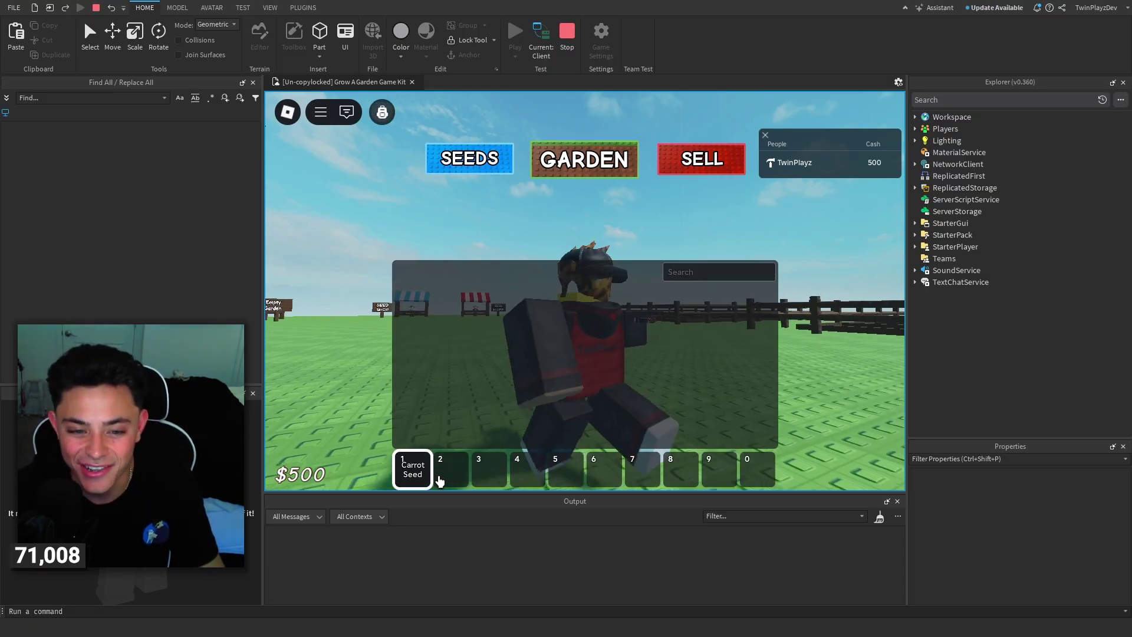
{"action": "left_click_drag", "start_coordinate": [435, 326], "coordinate": [572, 479]}
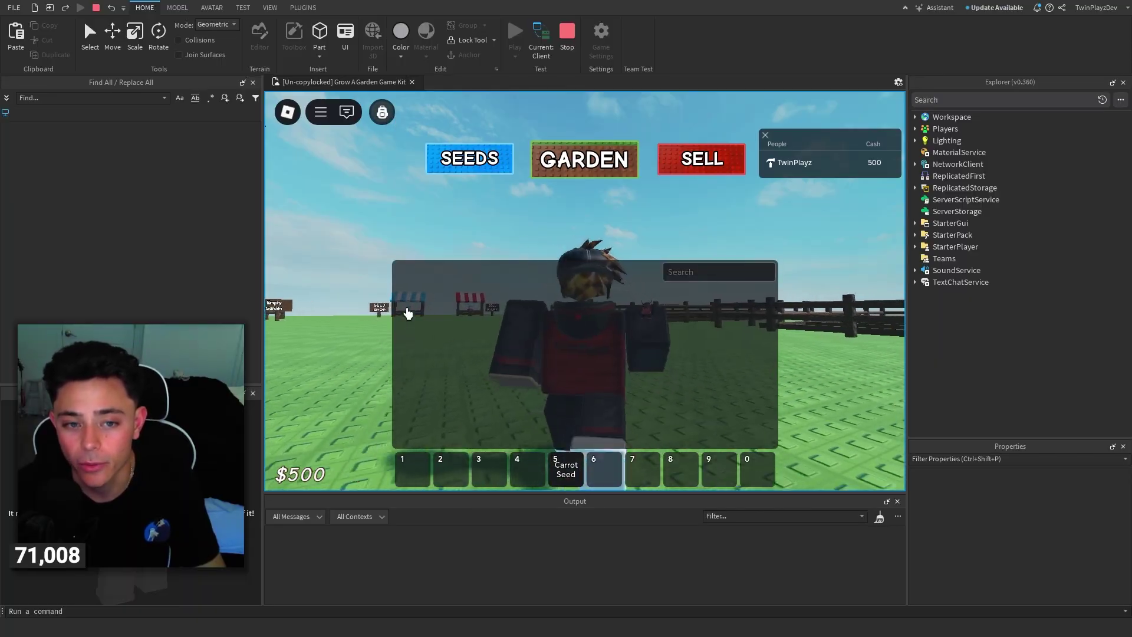
{"action": "key", "text": "grave"}
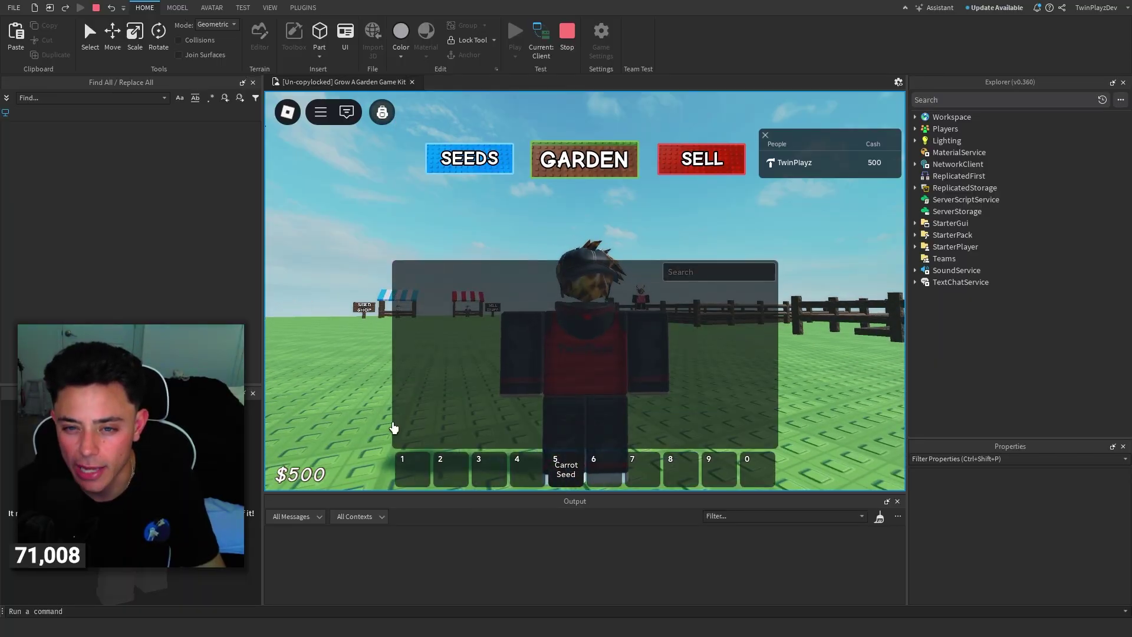
{"action": "left_click", "coordinate": [383, 115]}
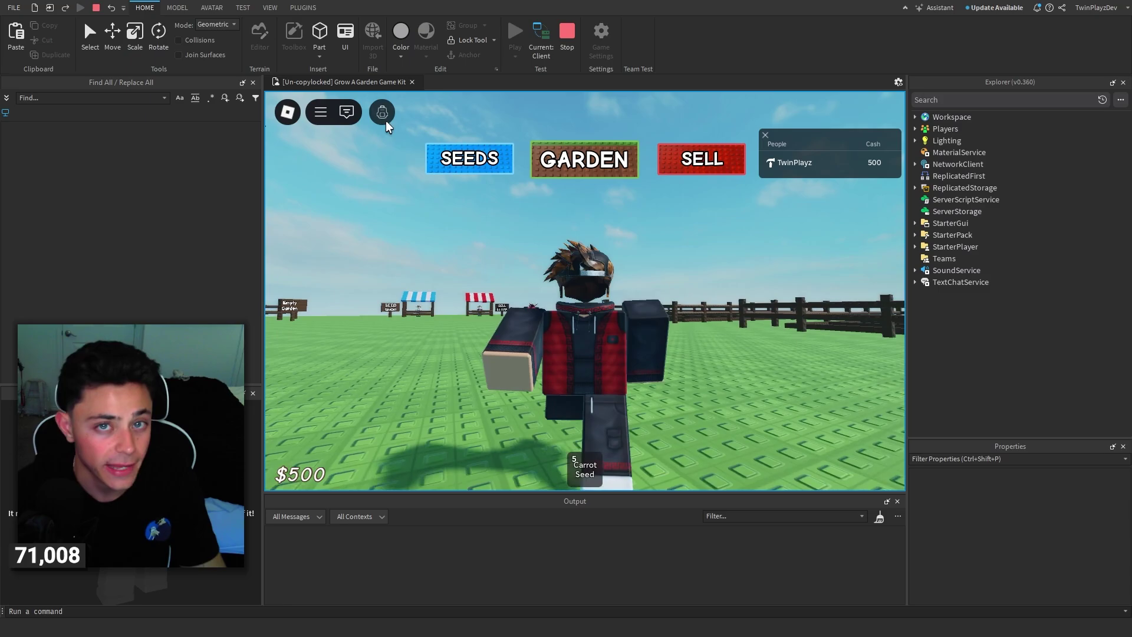
{"action": "left_click", "coordinate": [383, 118]}
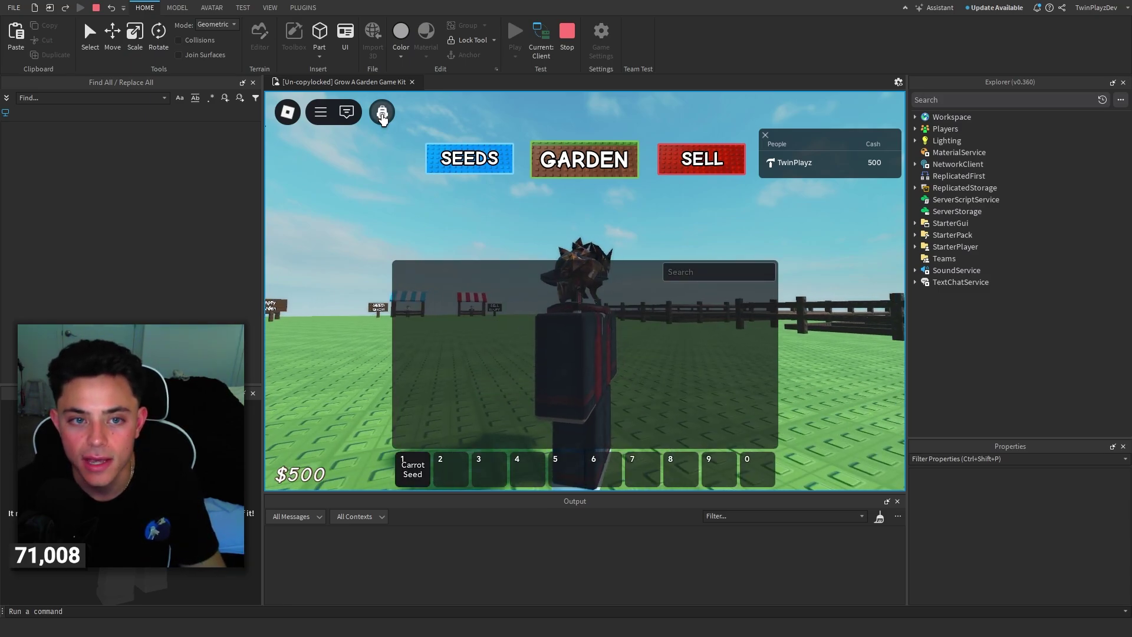
{"action": "right_click_drag", "start_coordinate": [575, 442], "coordinate": [669, 261]}
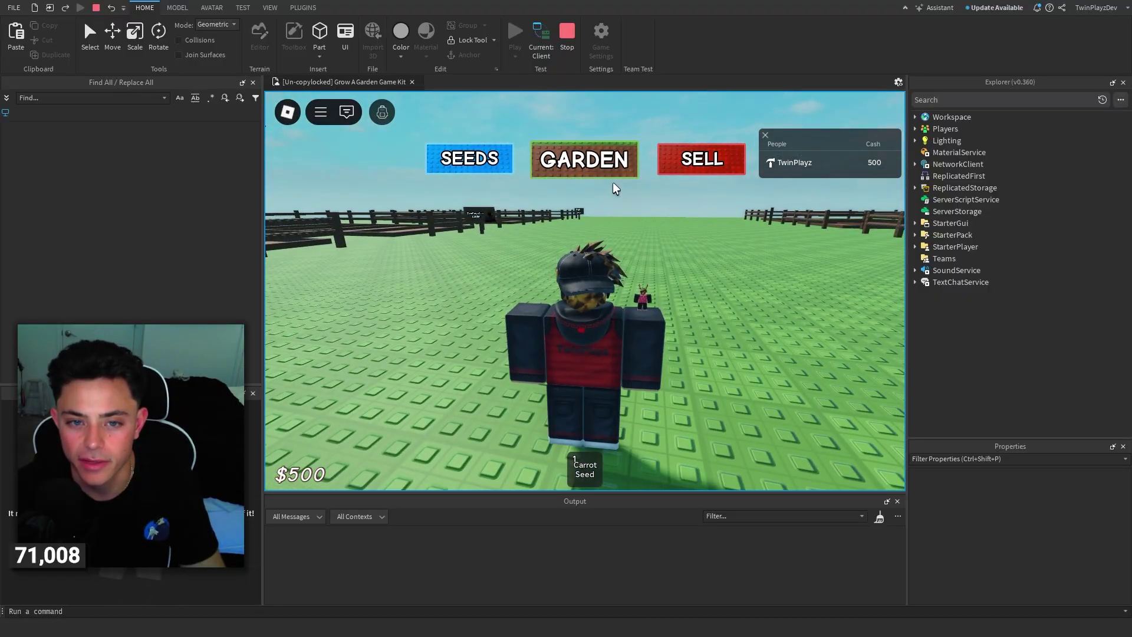
{"action": "key", "text": "s"}
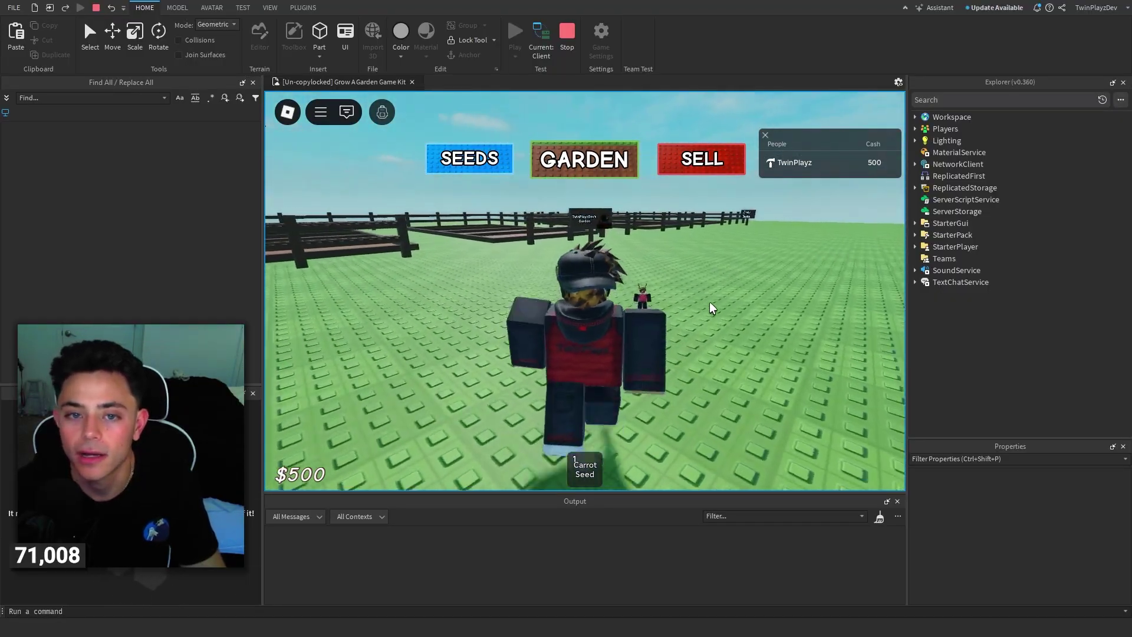